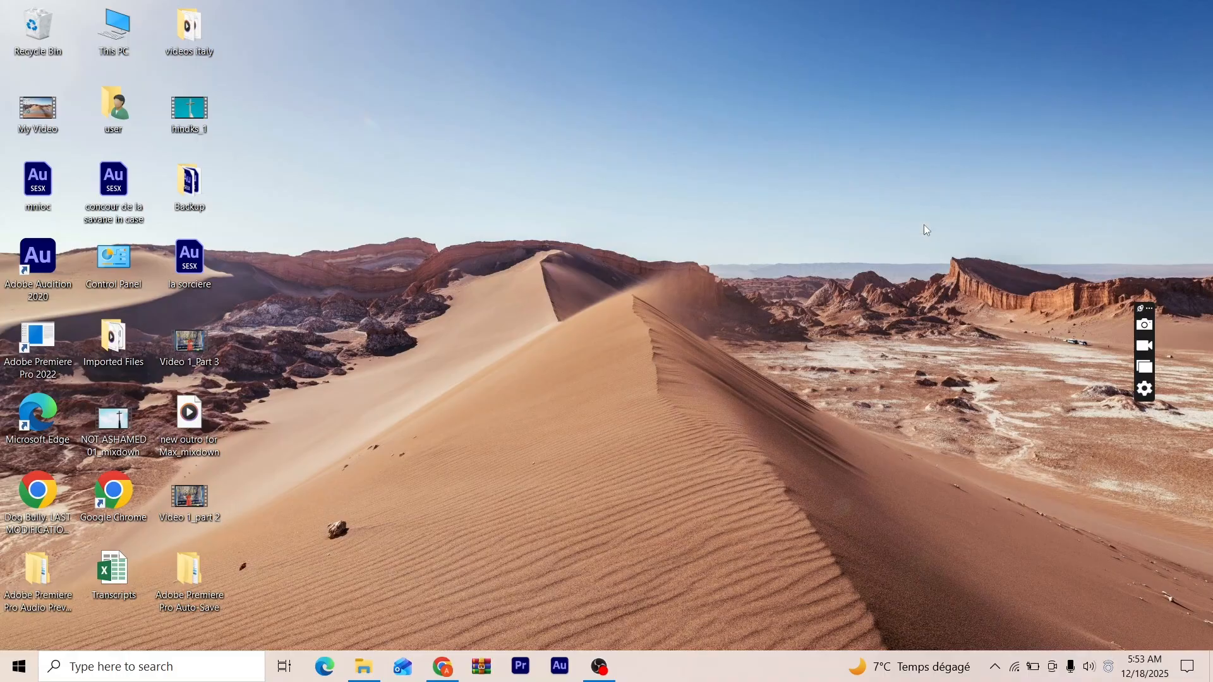
Launch Adobe Audition and open the Enregistrement V1 (1) voice recording from the Downloads folder.
left_click(563, 668)
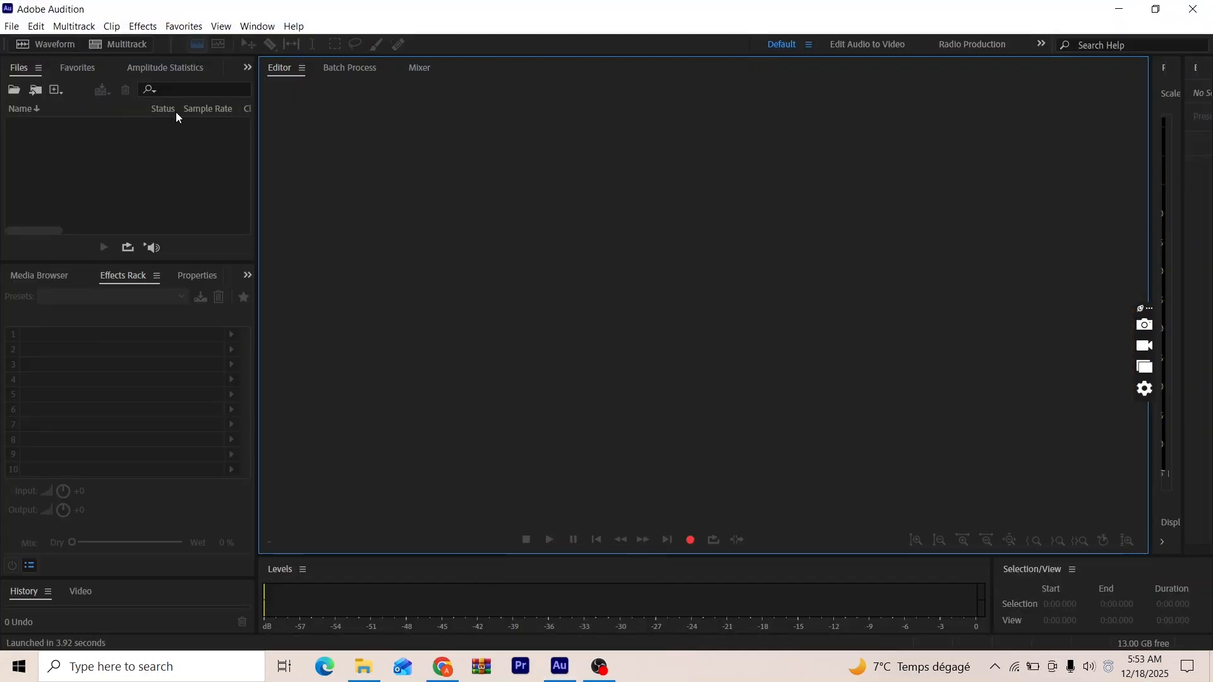
left_click(11, 26)
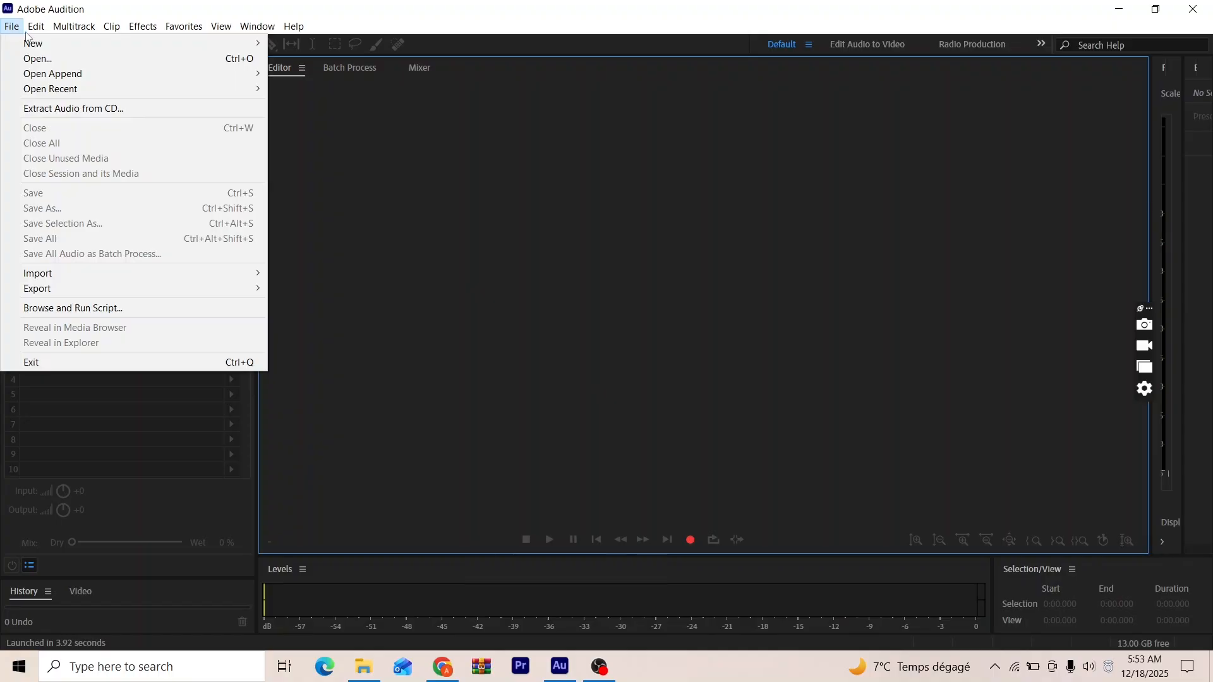
mouse_move(30, 28)
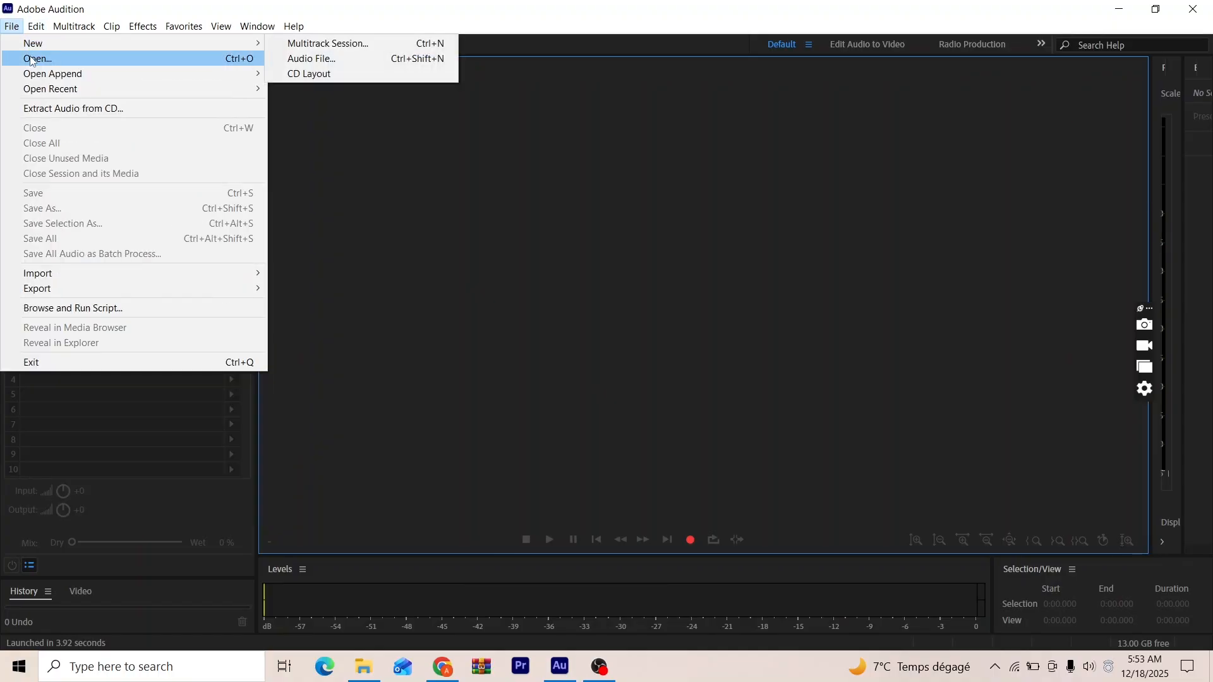
left_click(29, 55)
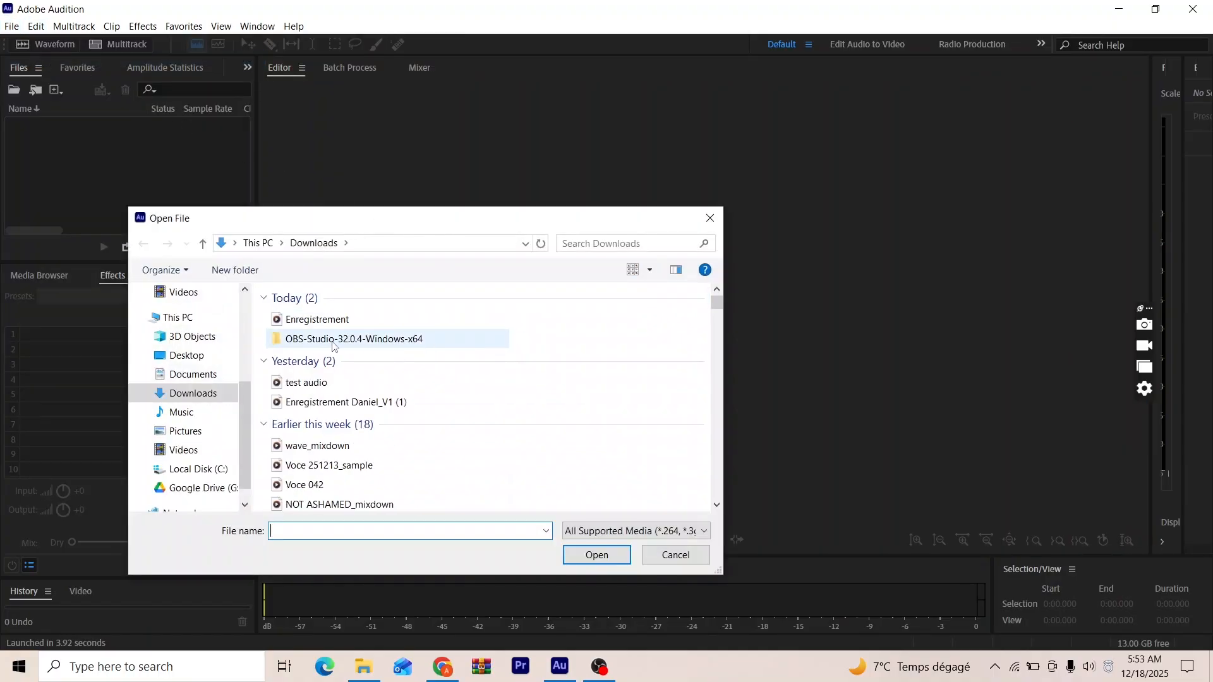
left_click(305, 411)
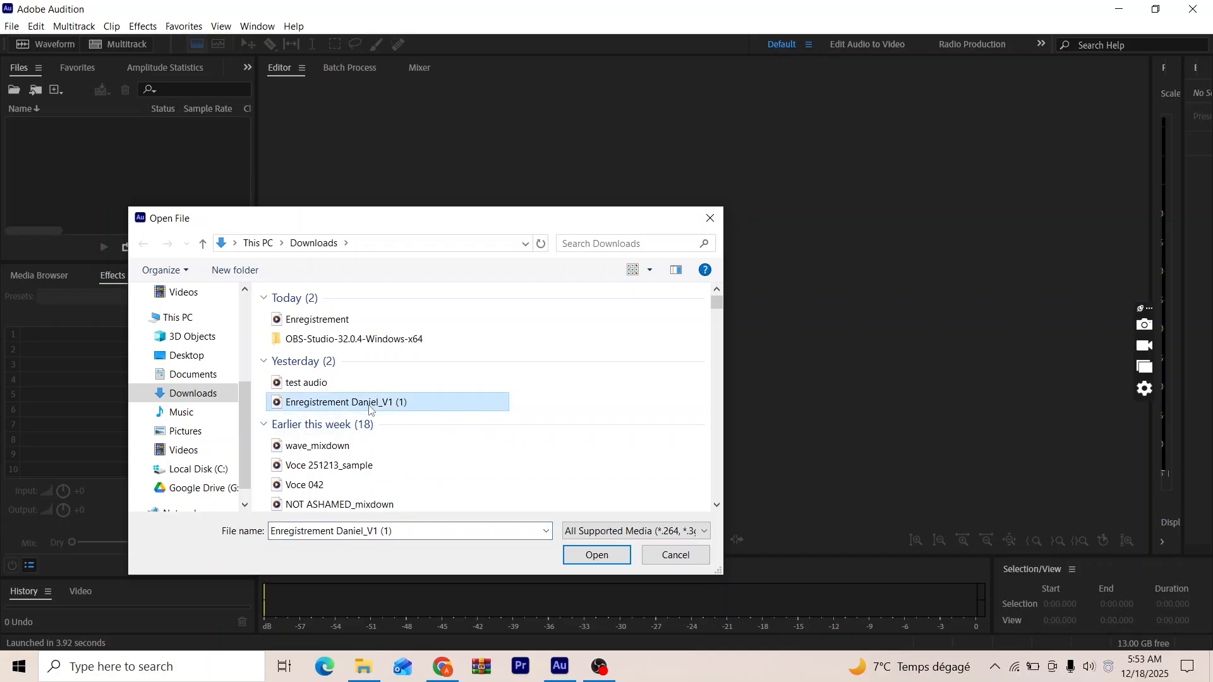
left_click(597, 555)
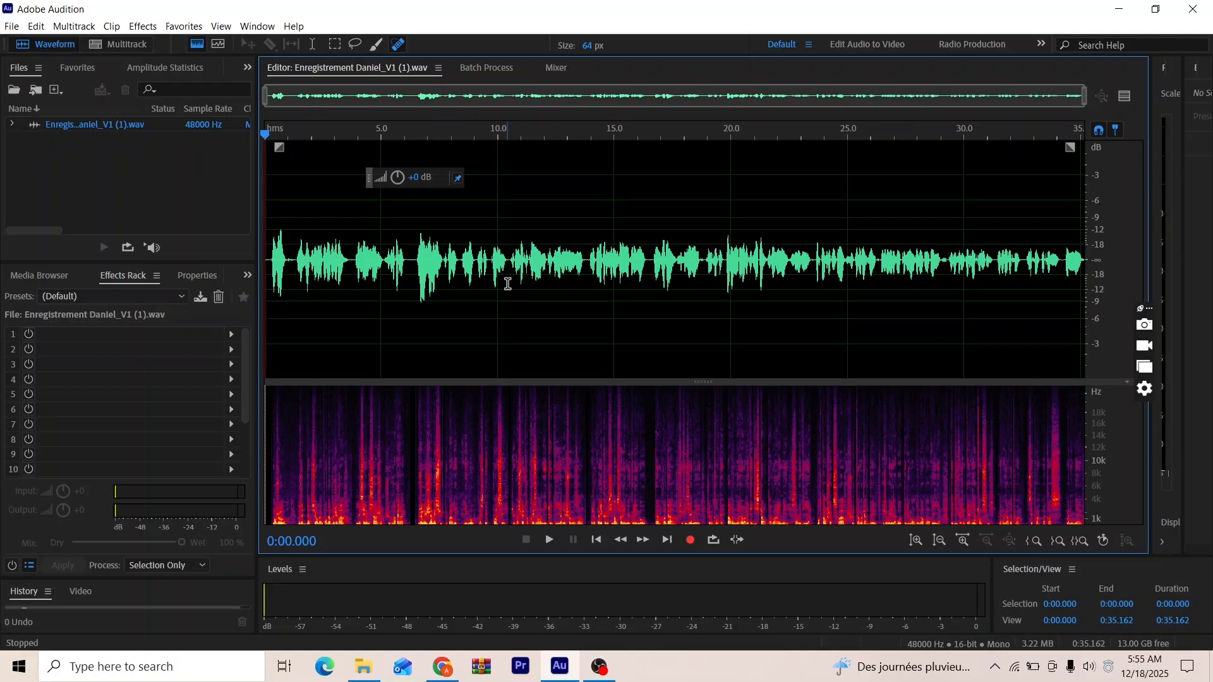
Play the first seconds of the recording and examine its waveform and spectrogram up close and in full.
key("space")
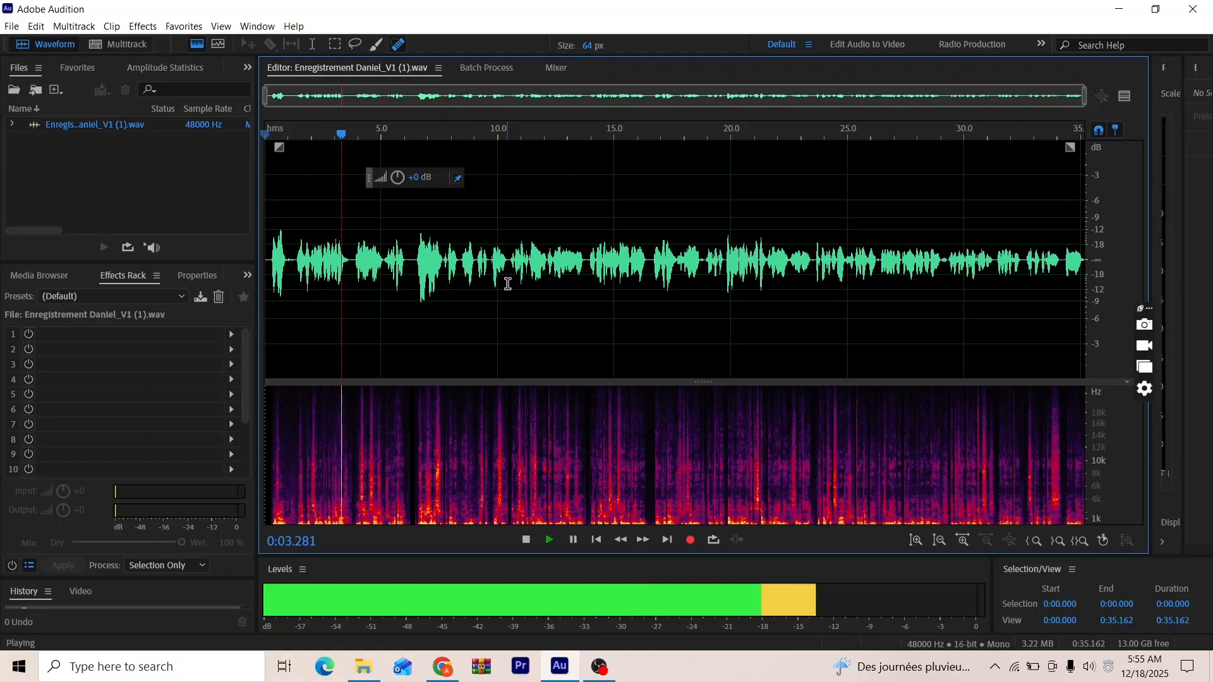
key("space")
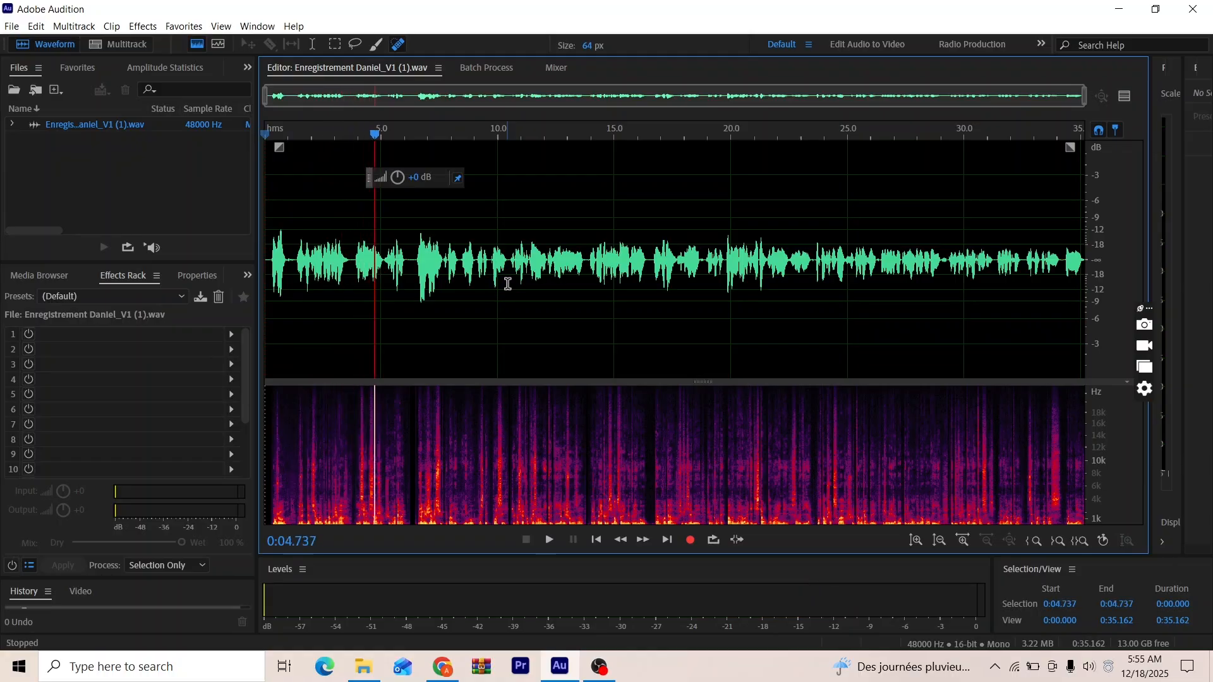
scroll(671, 399, "up", 3)
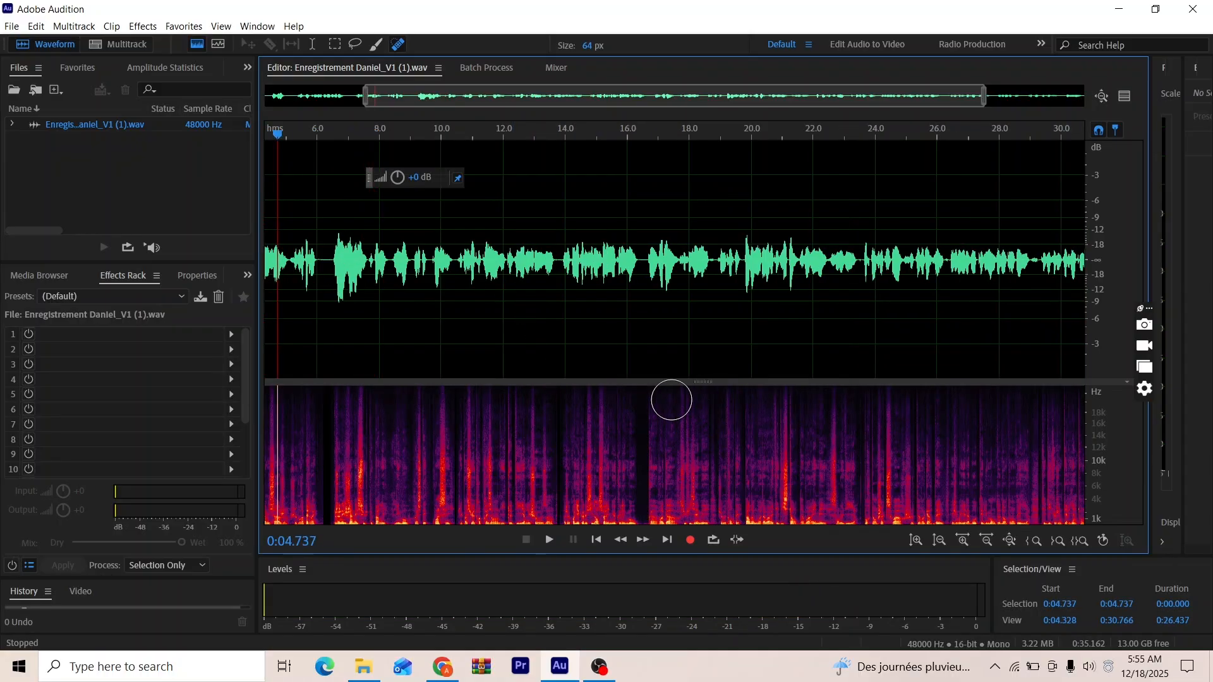
scroll(671, 400, "right", 3)
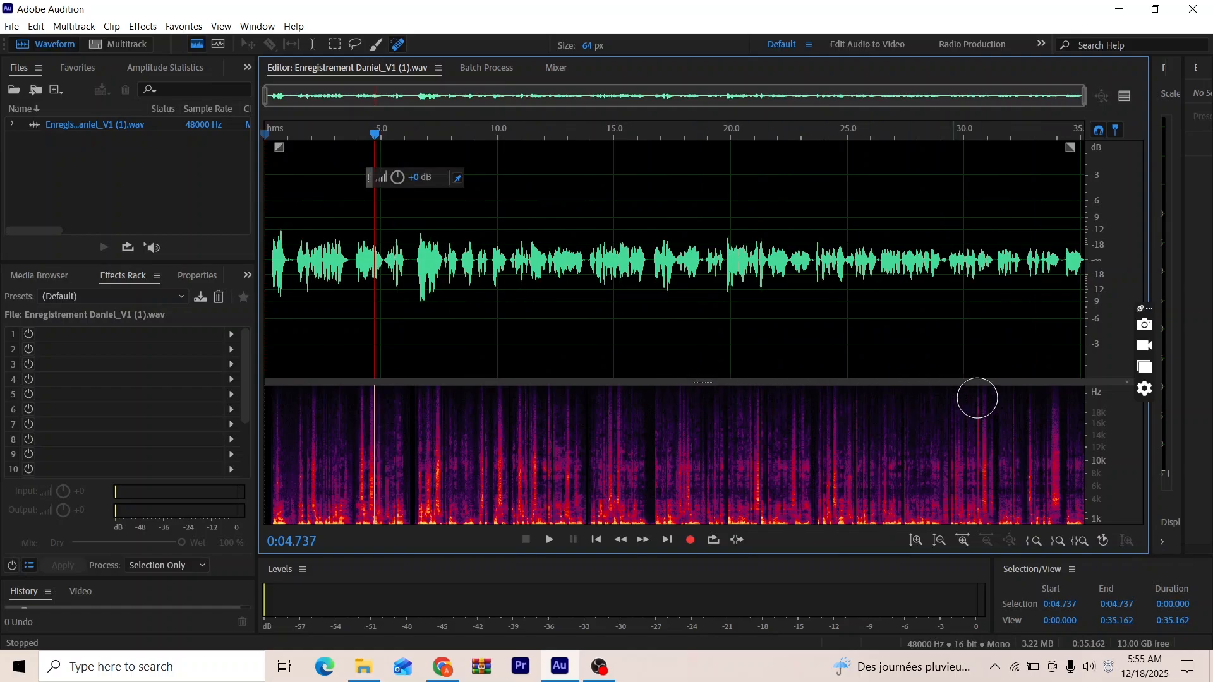
scroll(981, 398, "down", 5)
scroll(477, 441, "up", 4)
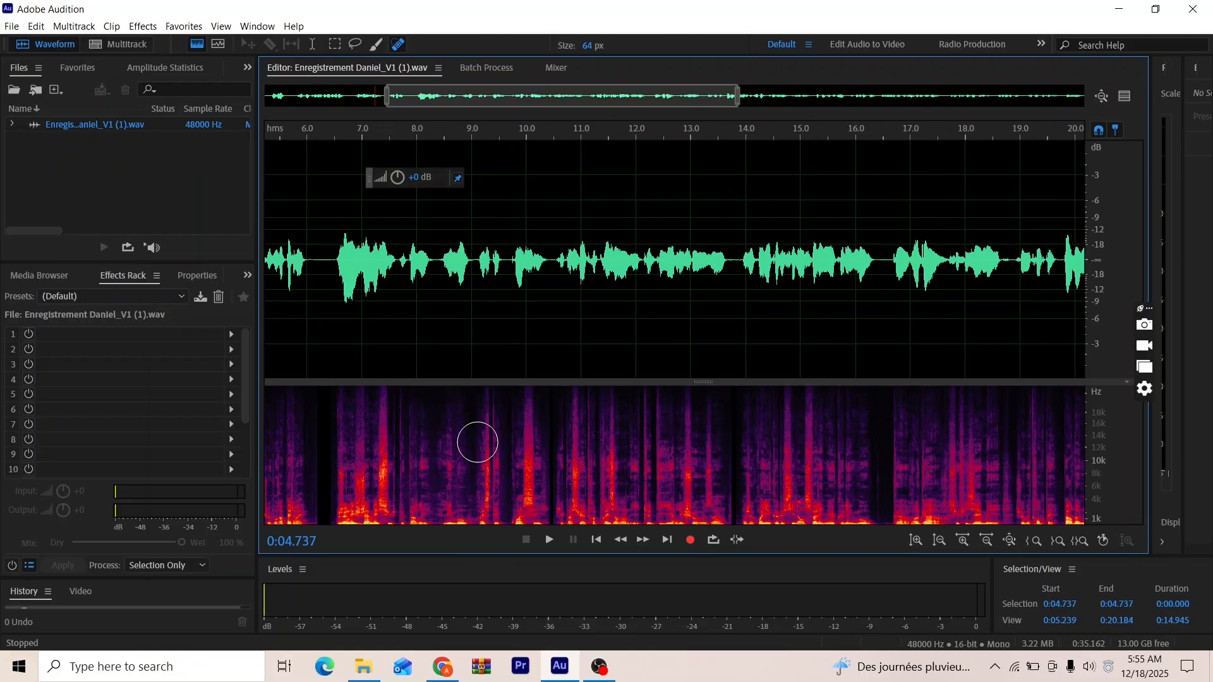
scroll(619, 313, "down", 4)
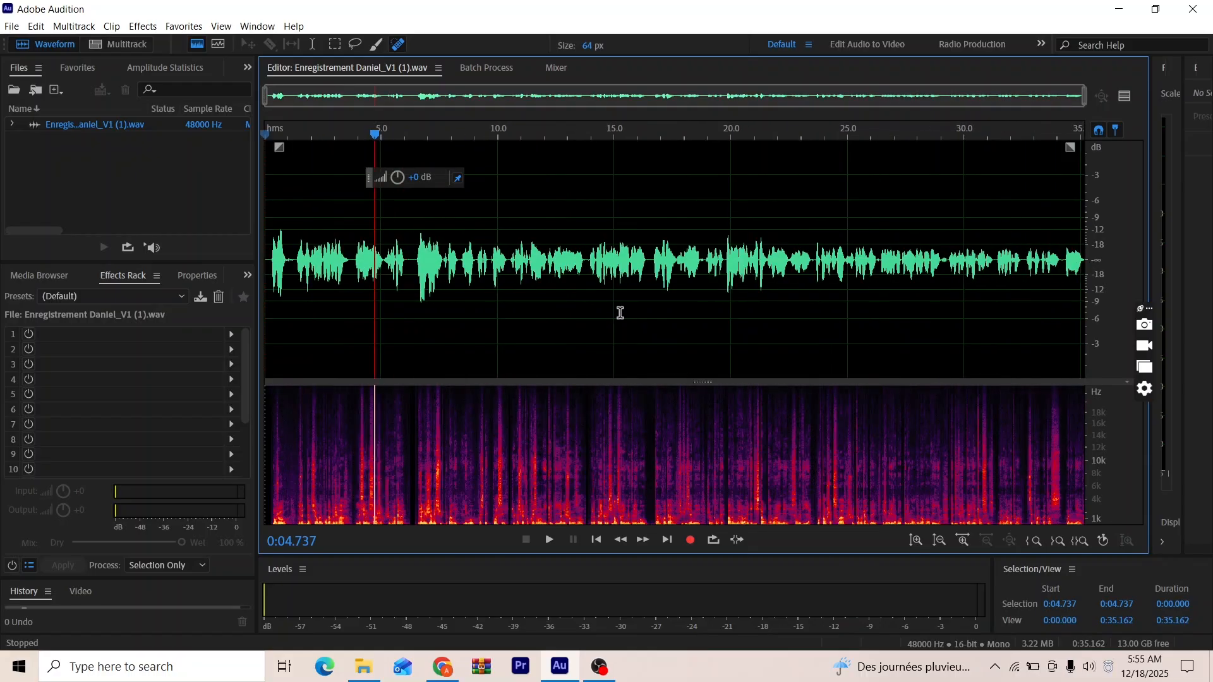
scroll(654, 348, "up", 1)
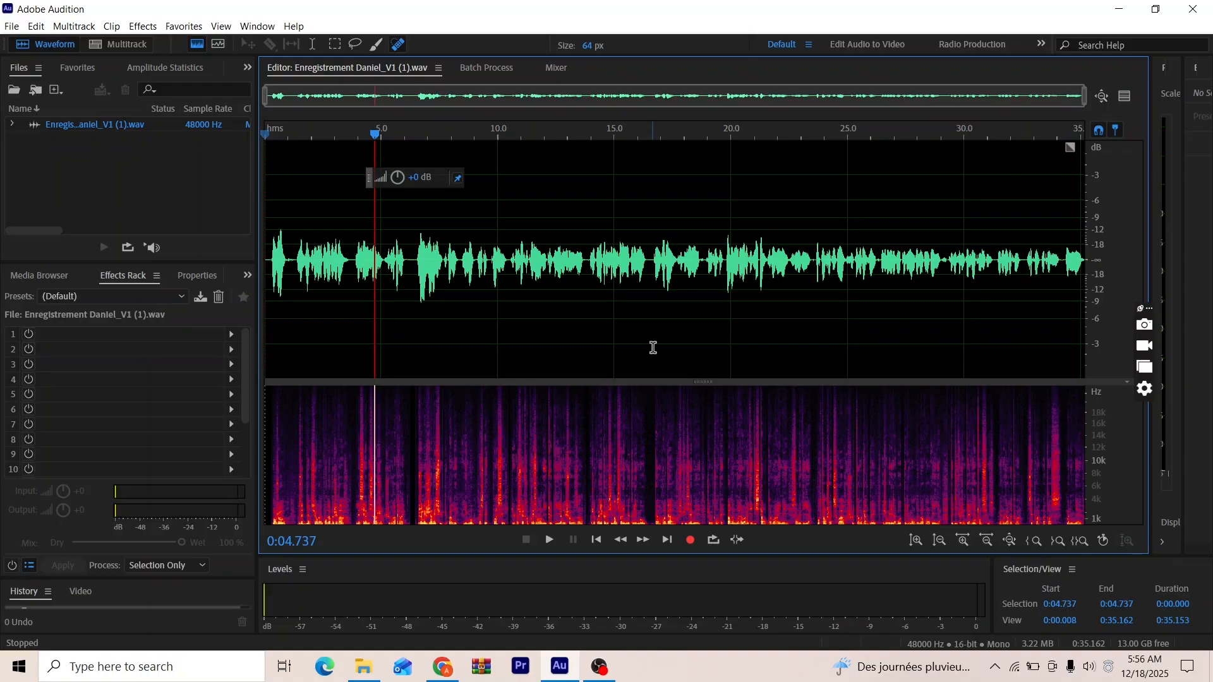
scroll(648, 269, "down", 1)
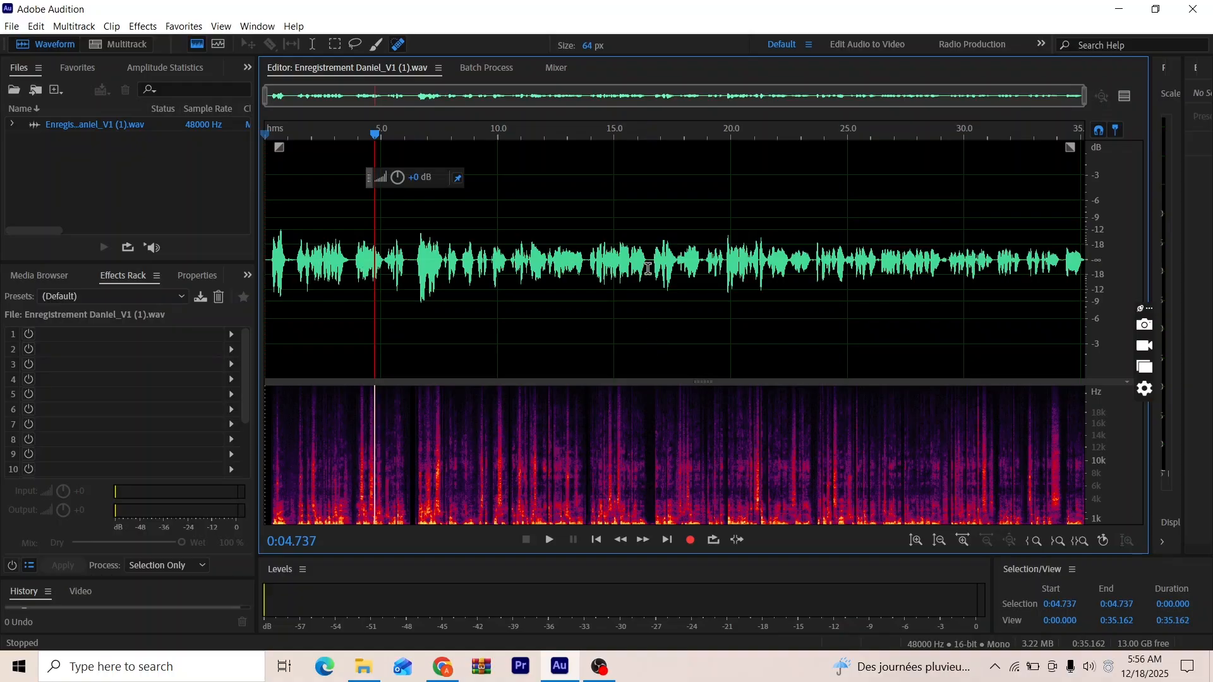
Listen to the recording from about 0:20 and again from about 0:07.
left_click(741, 256)
key("space")
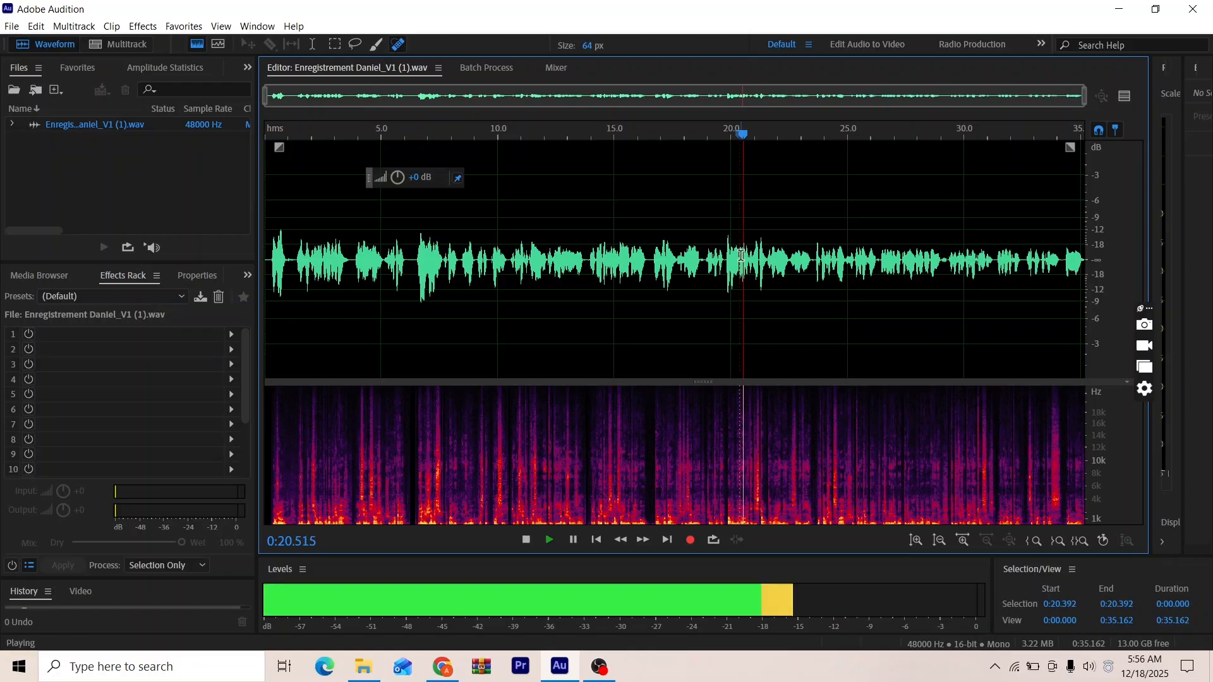
left_click(430, 134)
key("space")
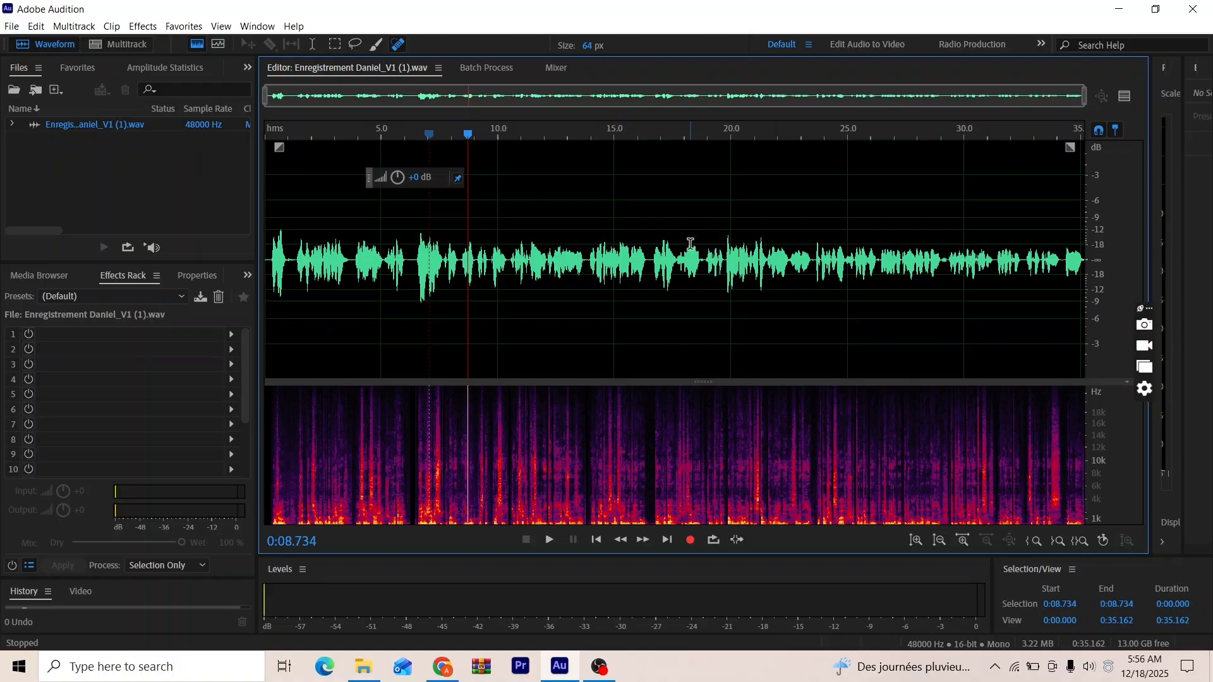
Select the whole recording and add a DeNoise effect to the first slot of the effects rack.
key("ctrl+a")
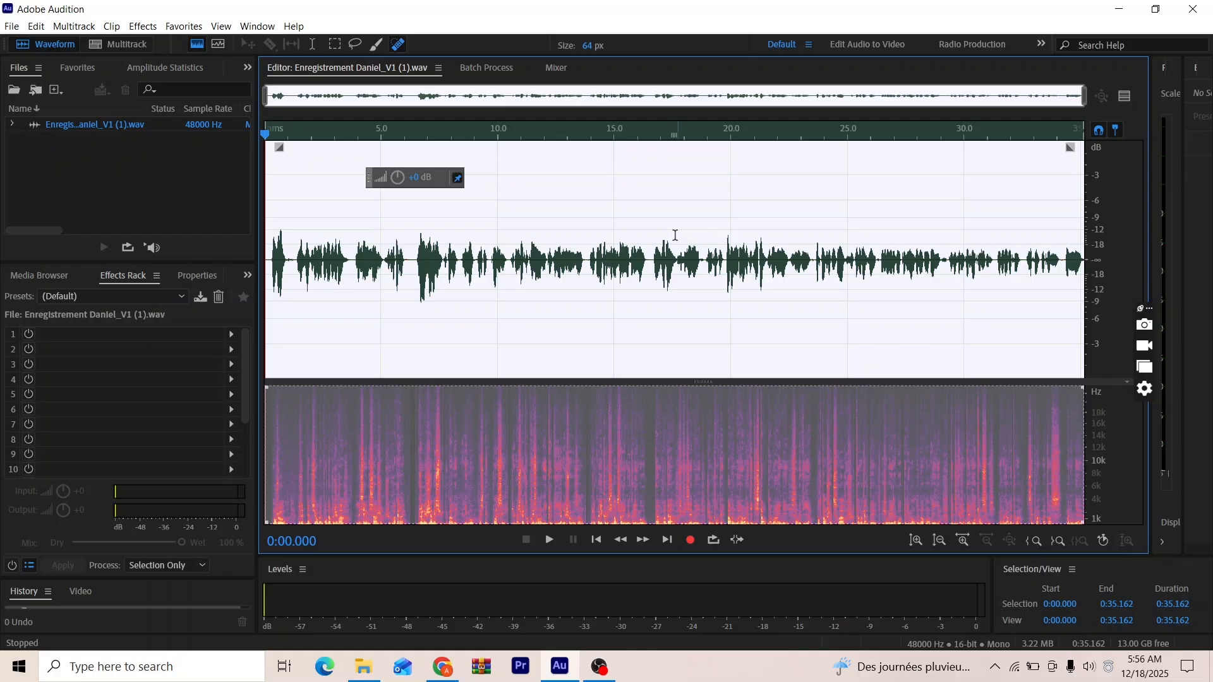
left_click(233, 333)
left_click(232, 334)
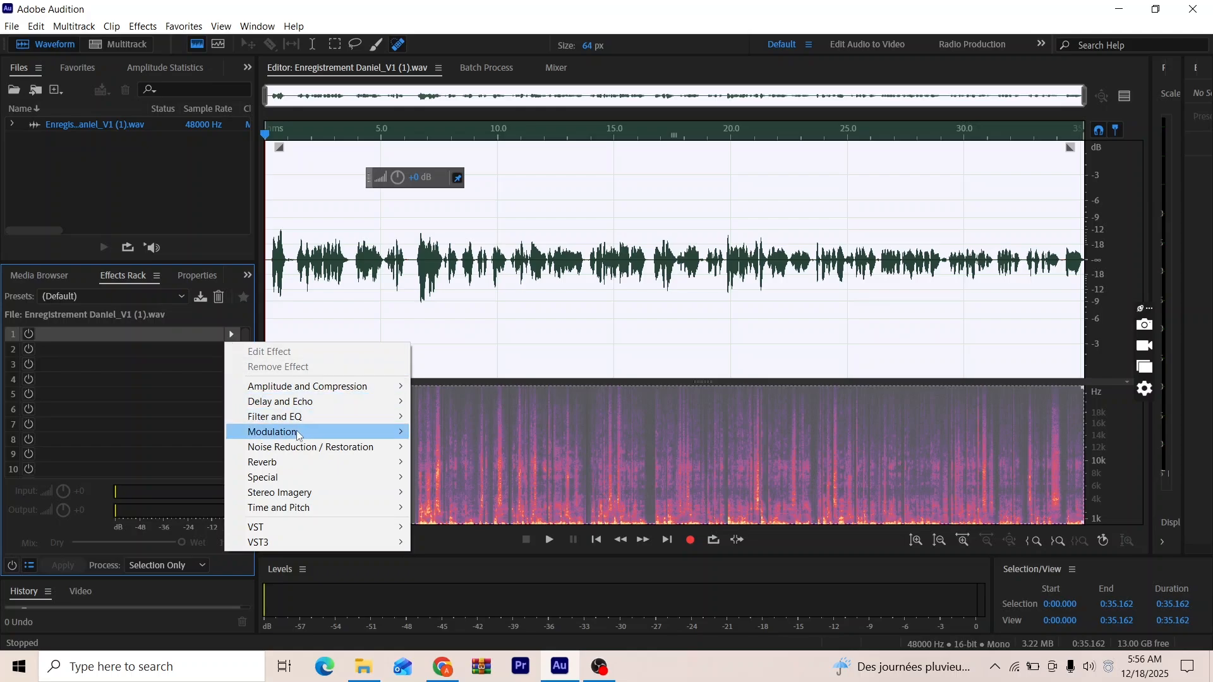
mouse_move(310, 450)
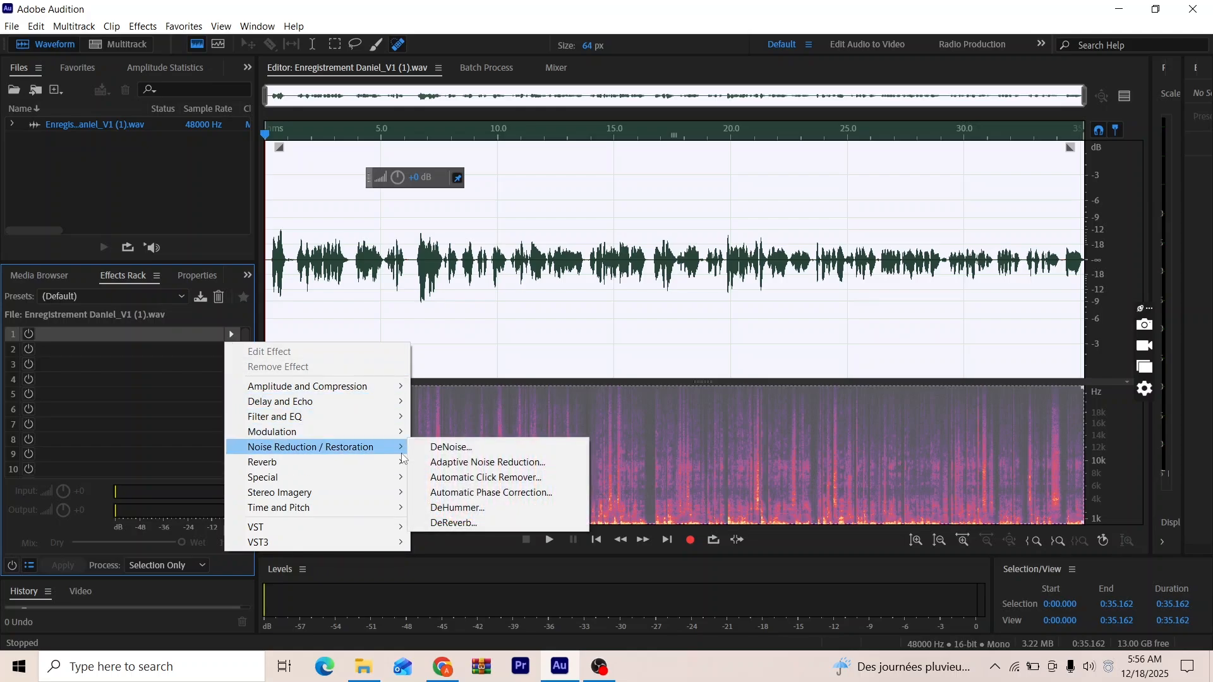
left_click(470, 451)
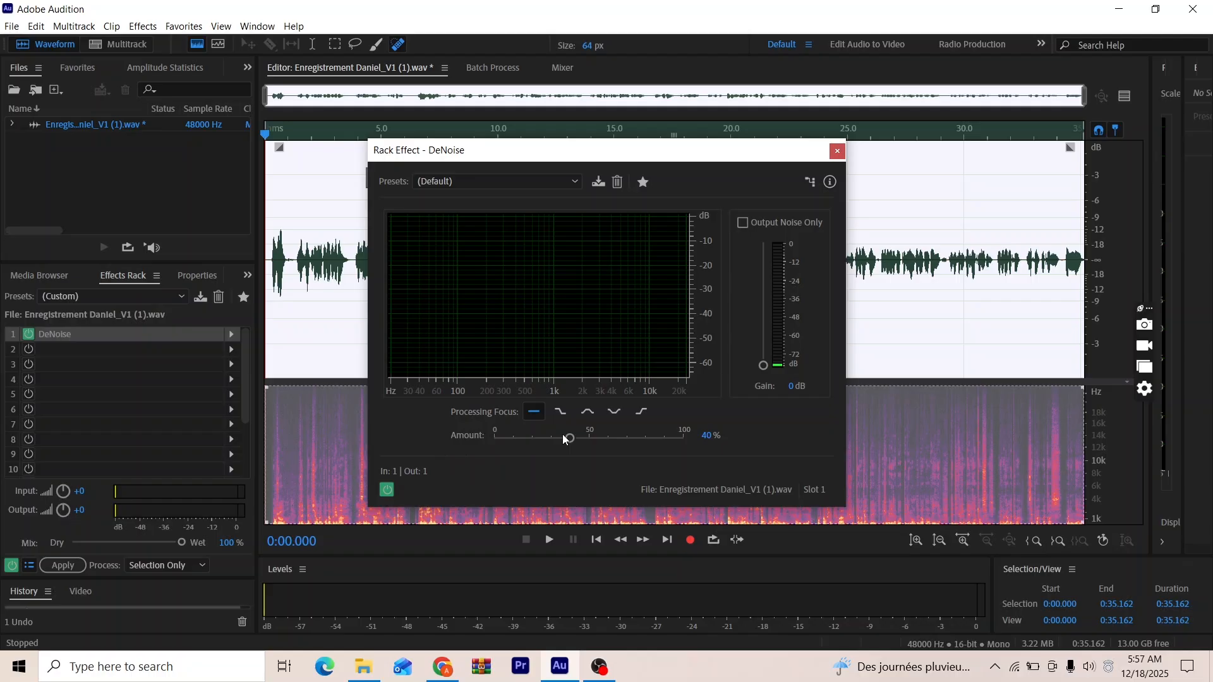
Set the DeNoise amount to 55% and preview it on the beginning of the recording.
left_click_drag(573, 440, 601, 441)
left_click_drag(648, 155, 672, 241)
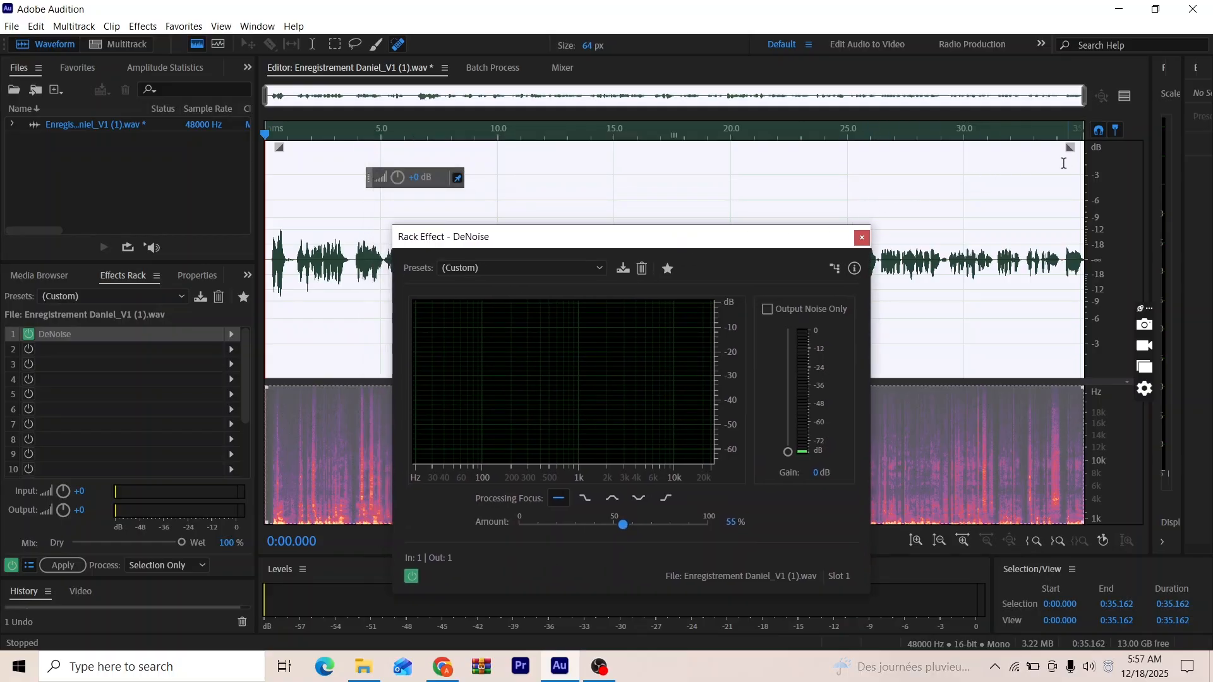
left_click(1056, 188)
key("space")
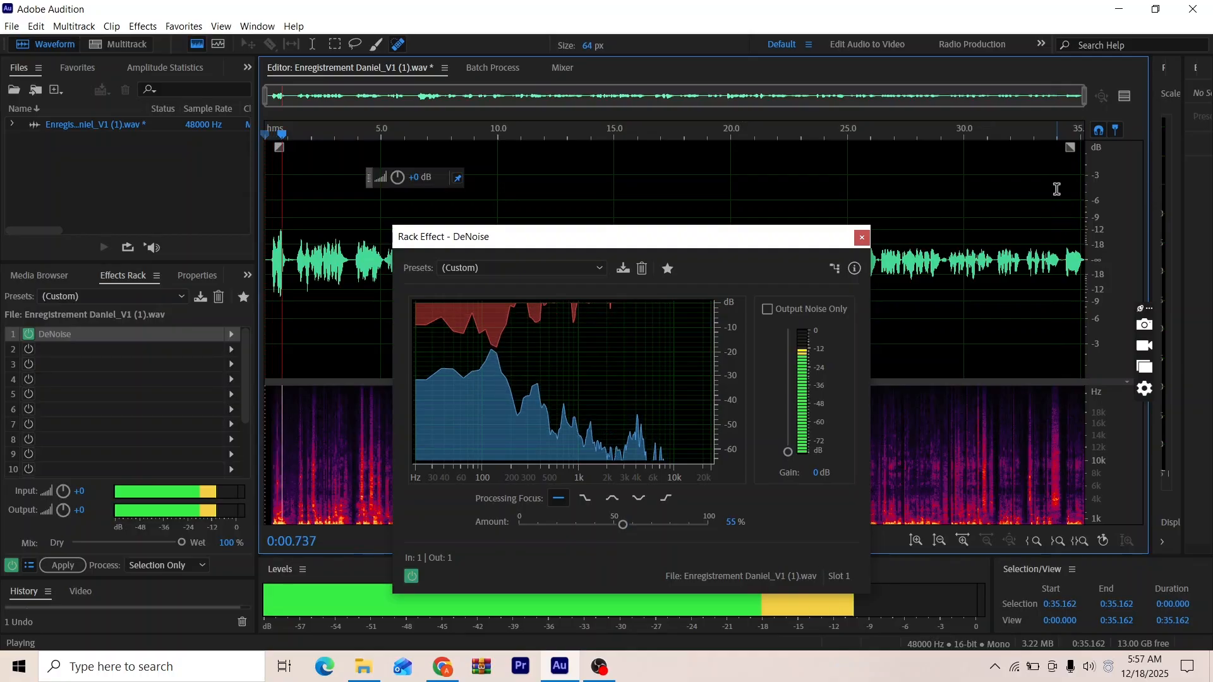
key("space")
Apply the DeNoise rack effect to the recording and play the processed audio from the start.
left_click_drag(707, 244, 720, 209)
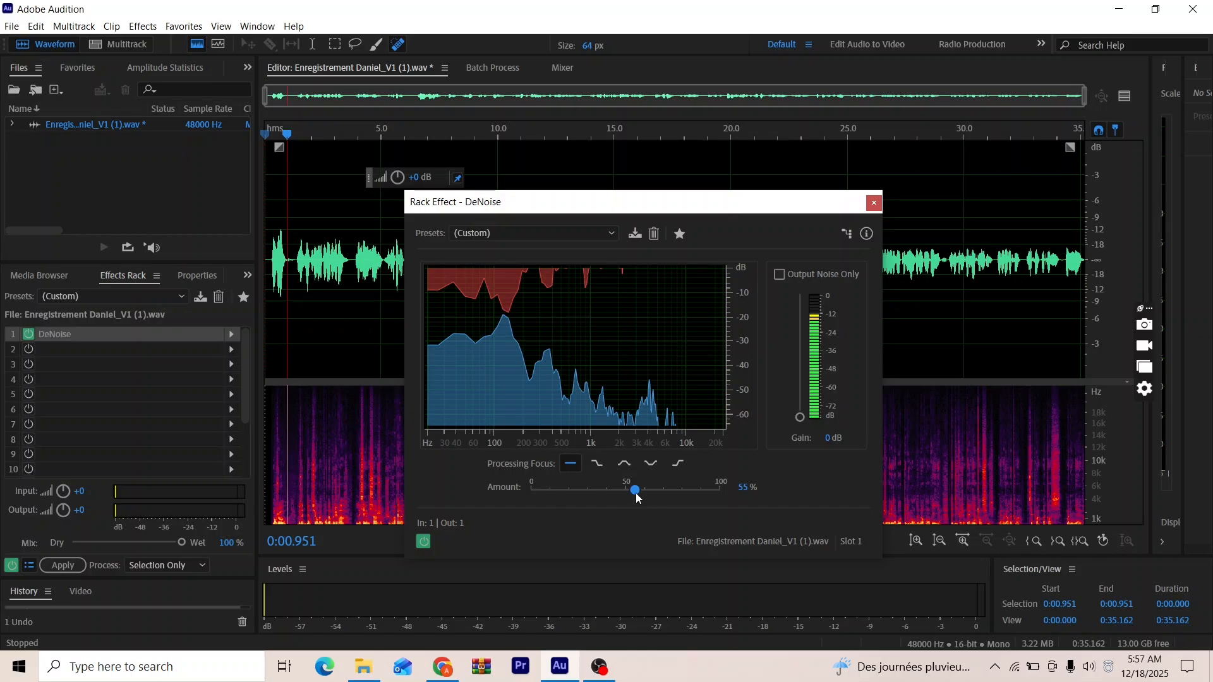
left_click(72, 569)
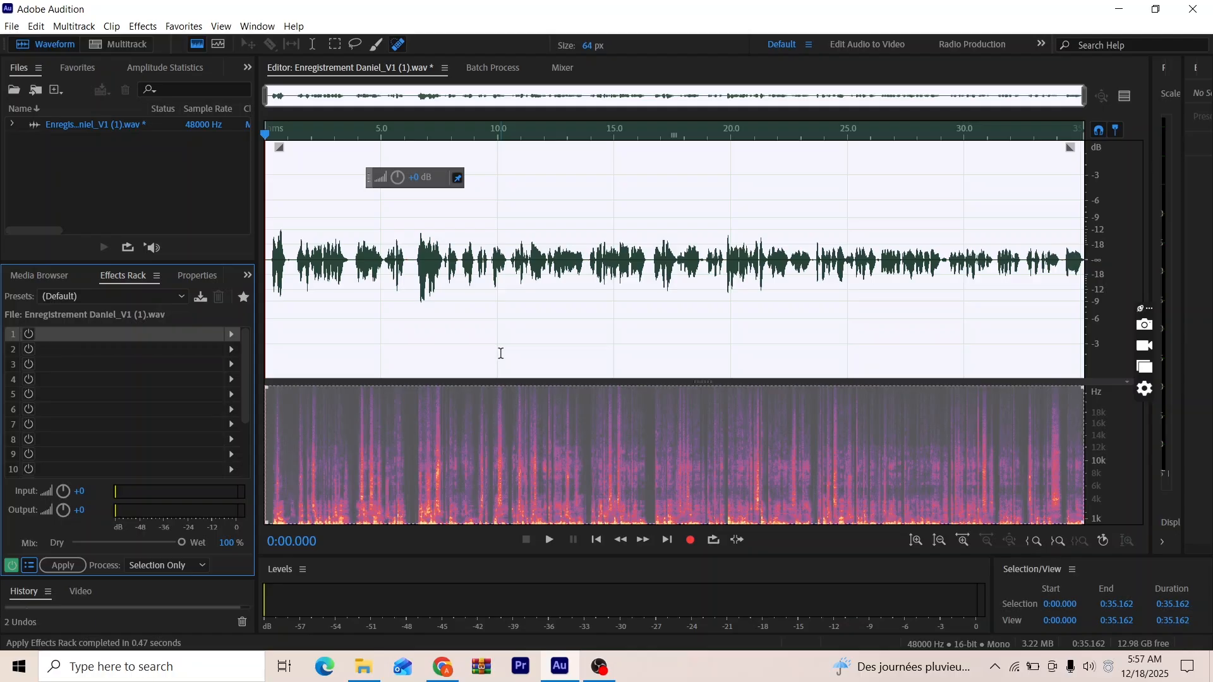
key("space")
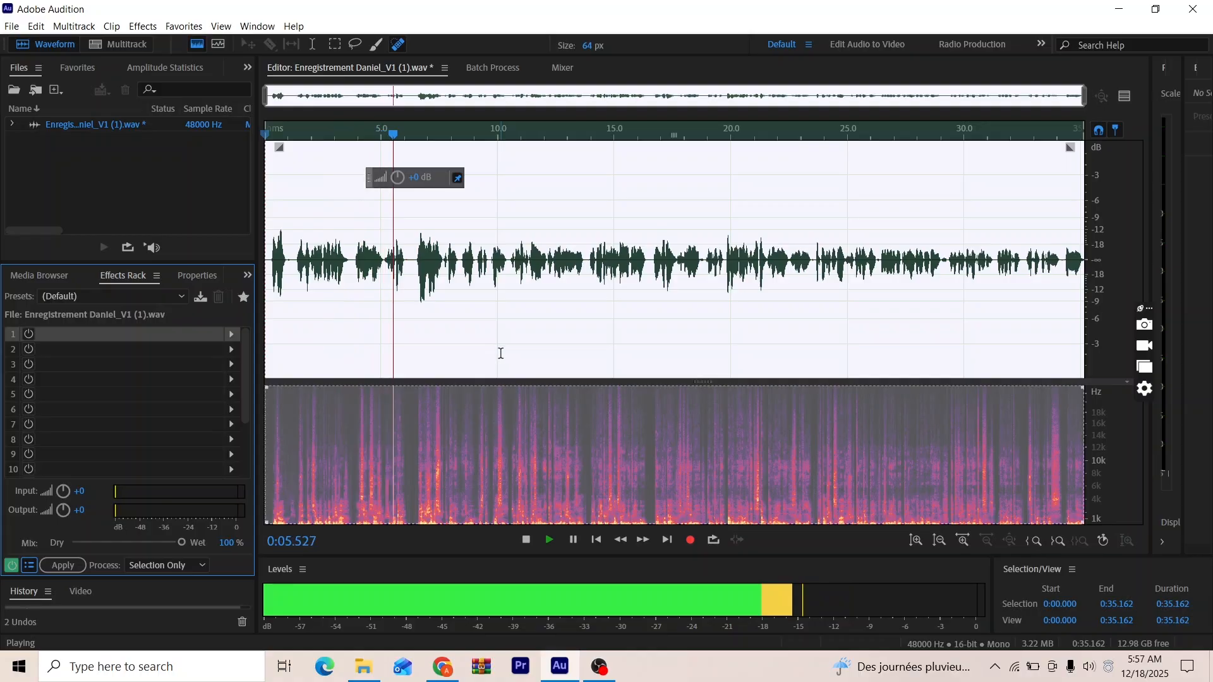
key("space")
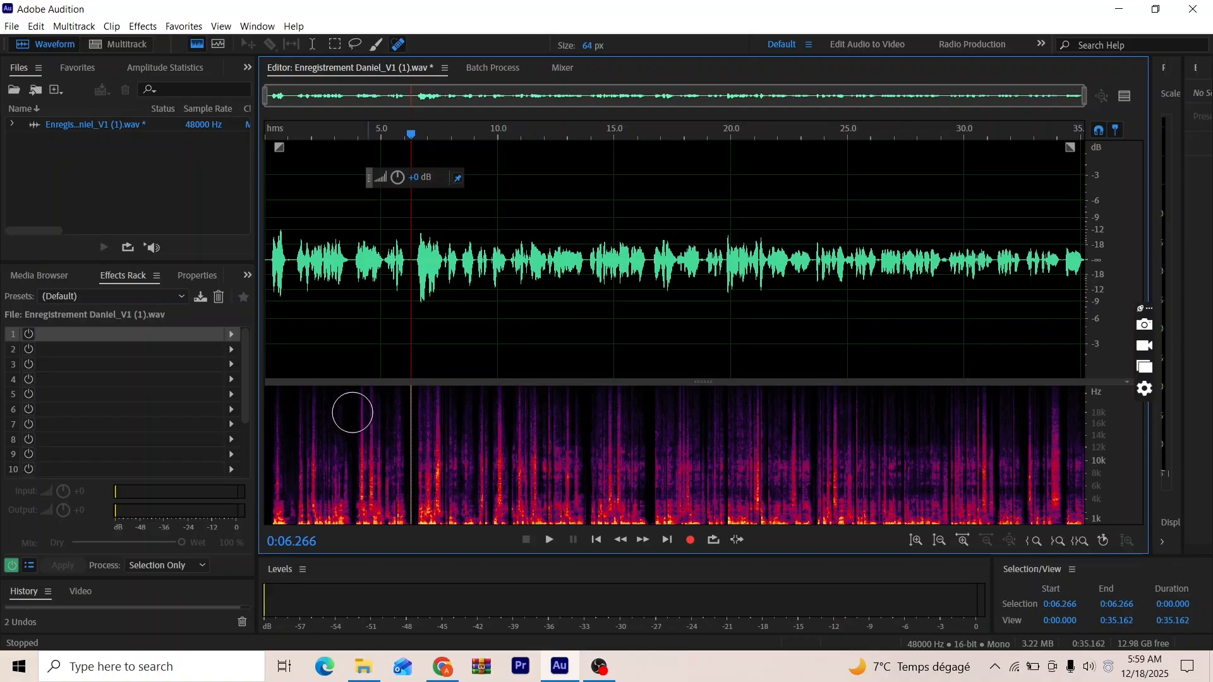
Add a Parametric Equalizer to the first rack slot and load its (Default) preset.
left_click(231, 336)
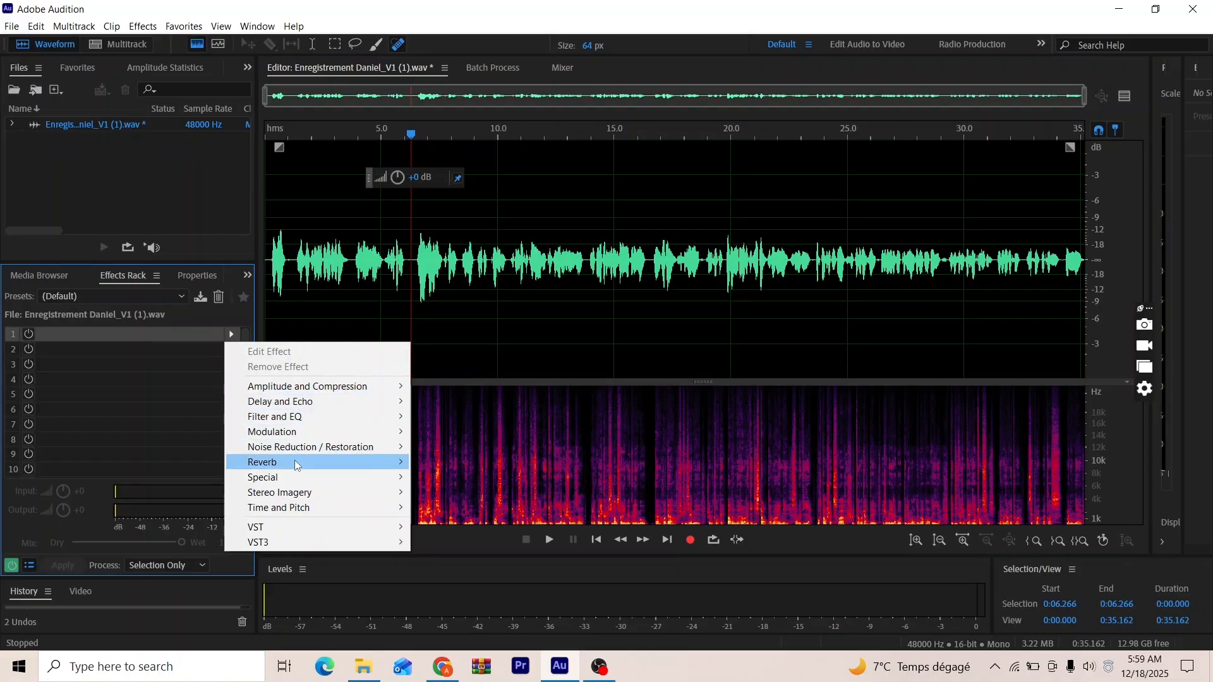
mouse_move(303, 421)
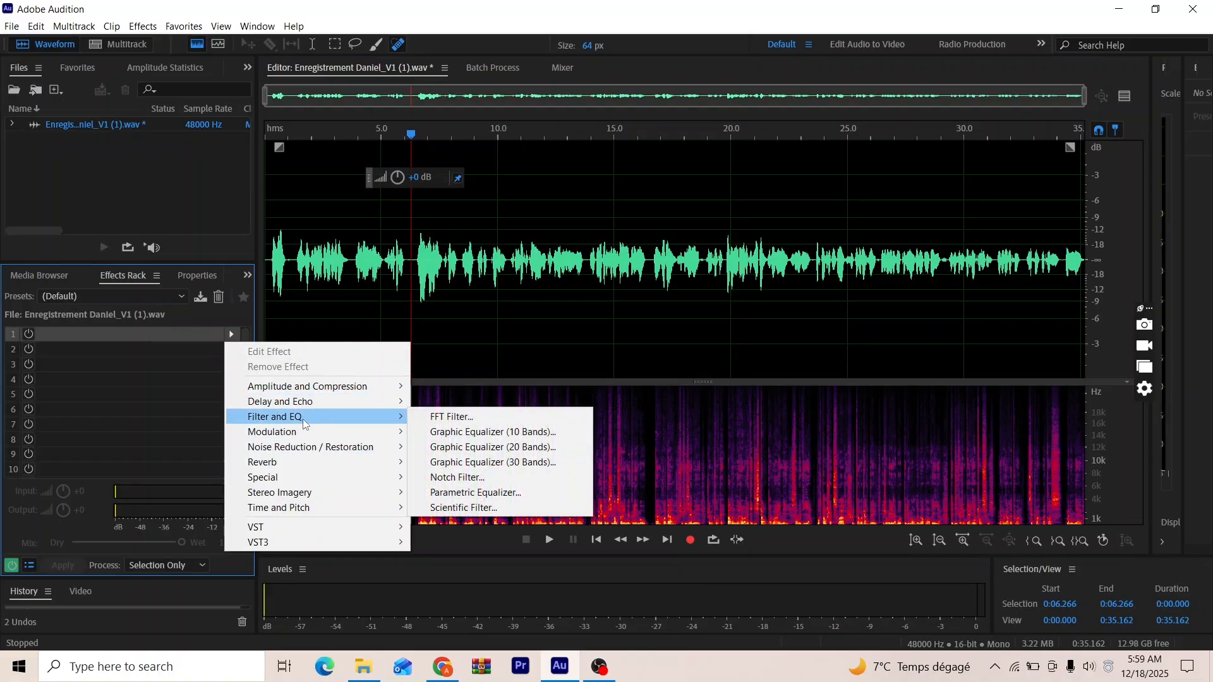
left_click(466, 499)
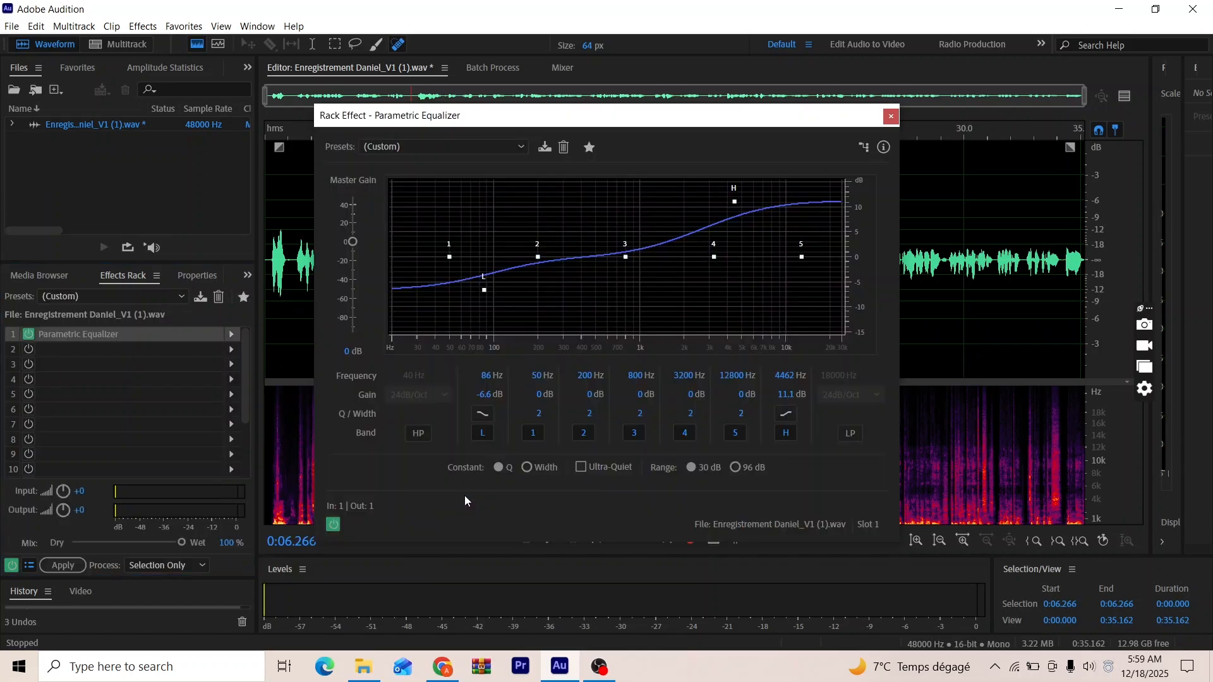
left_click(483, 144)
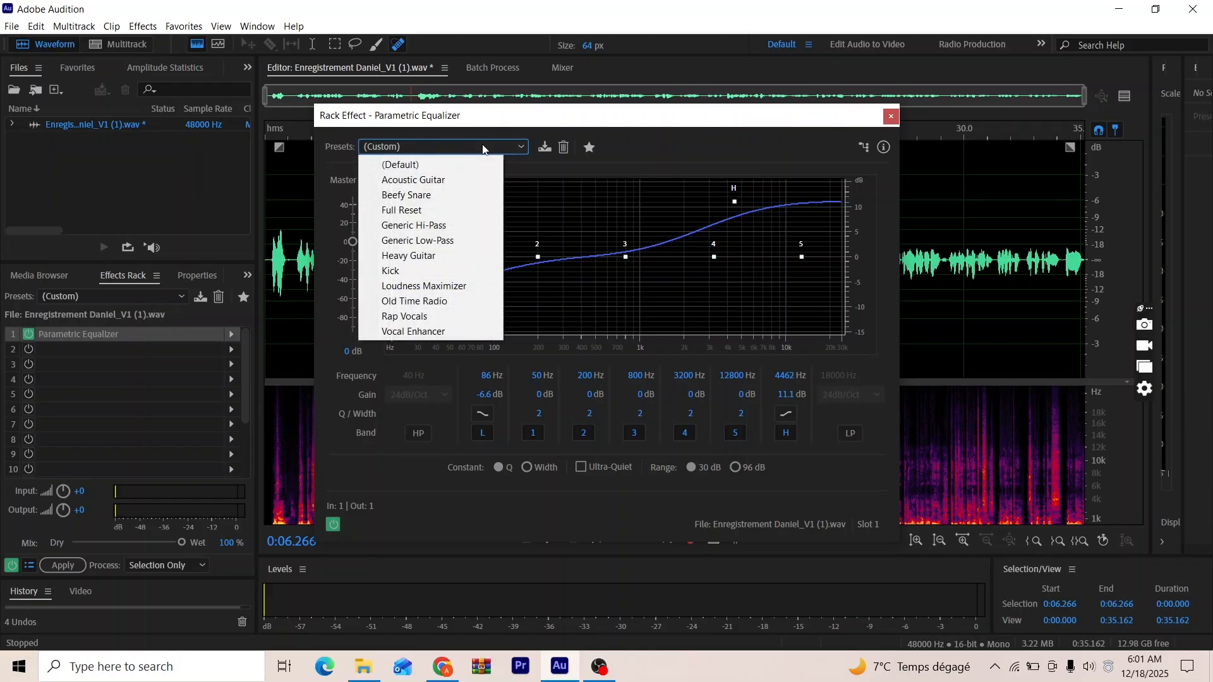
left_click(408, 168)
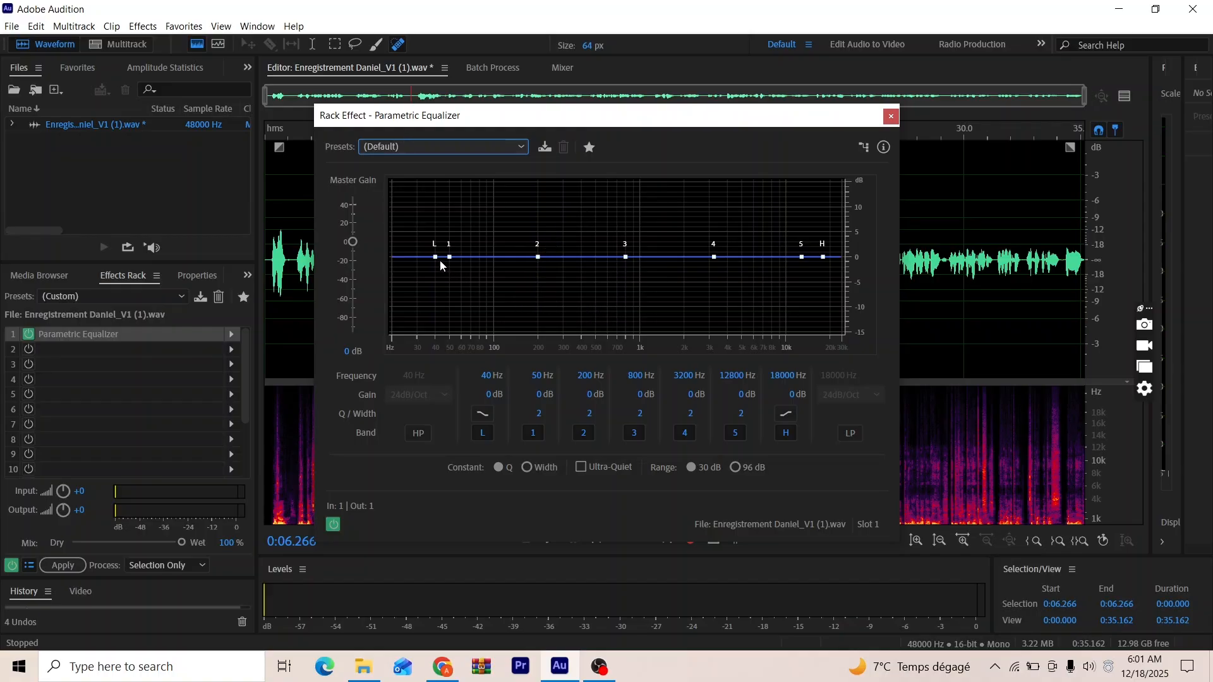
Lower the equalizer's low shelf to -6 dB at about 58 Hz and raise band 3 to about 1.9 dB at 814 Hz.
left_click_drag(437, 260, 460, 289)
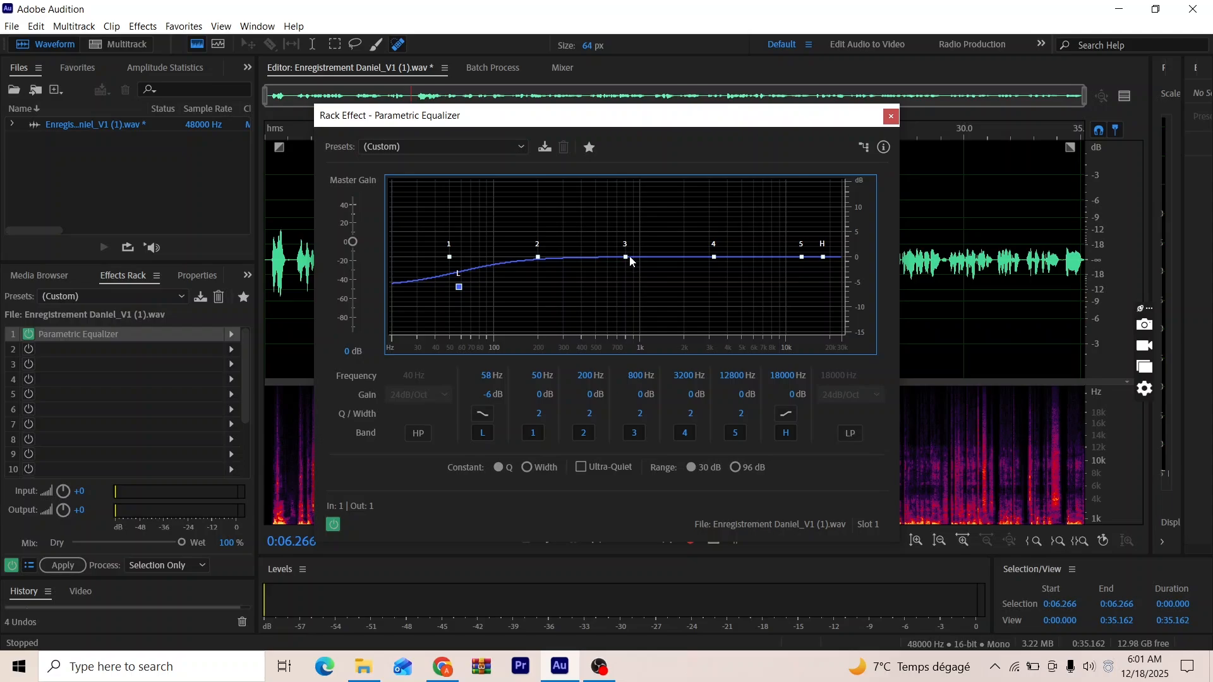
mouse_move(628, 255)
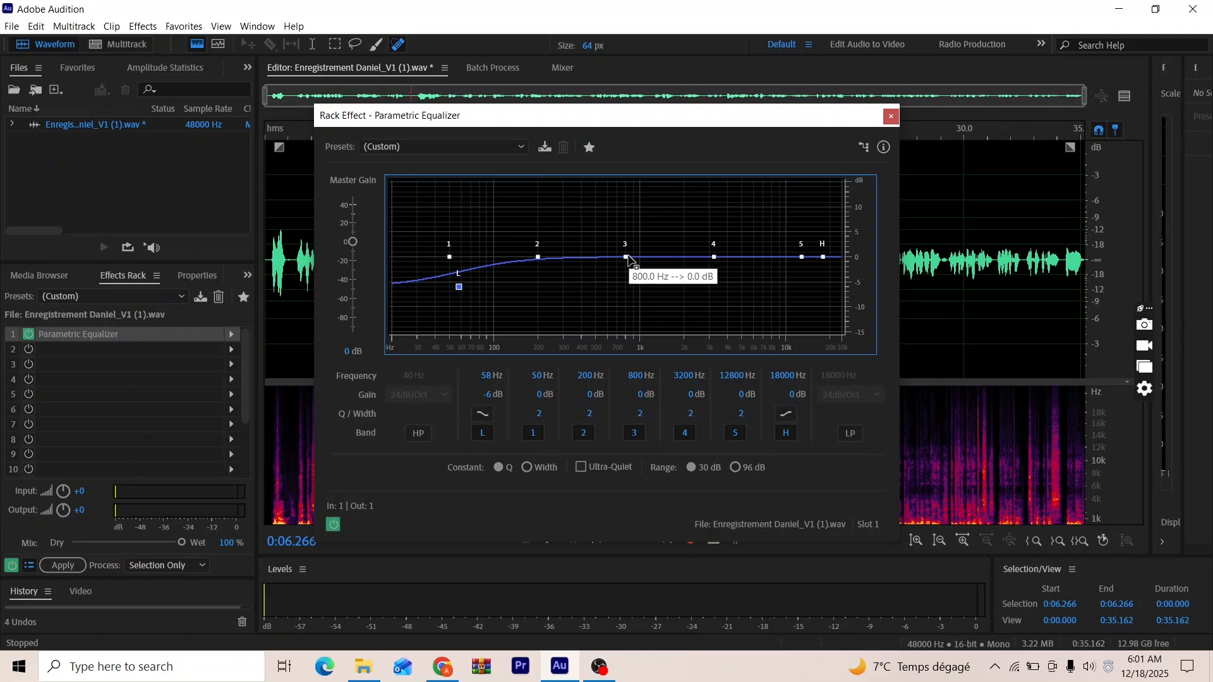
left_click_drag(629, 258, 628, 247)
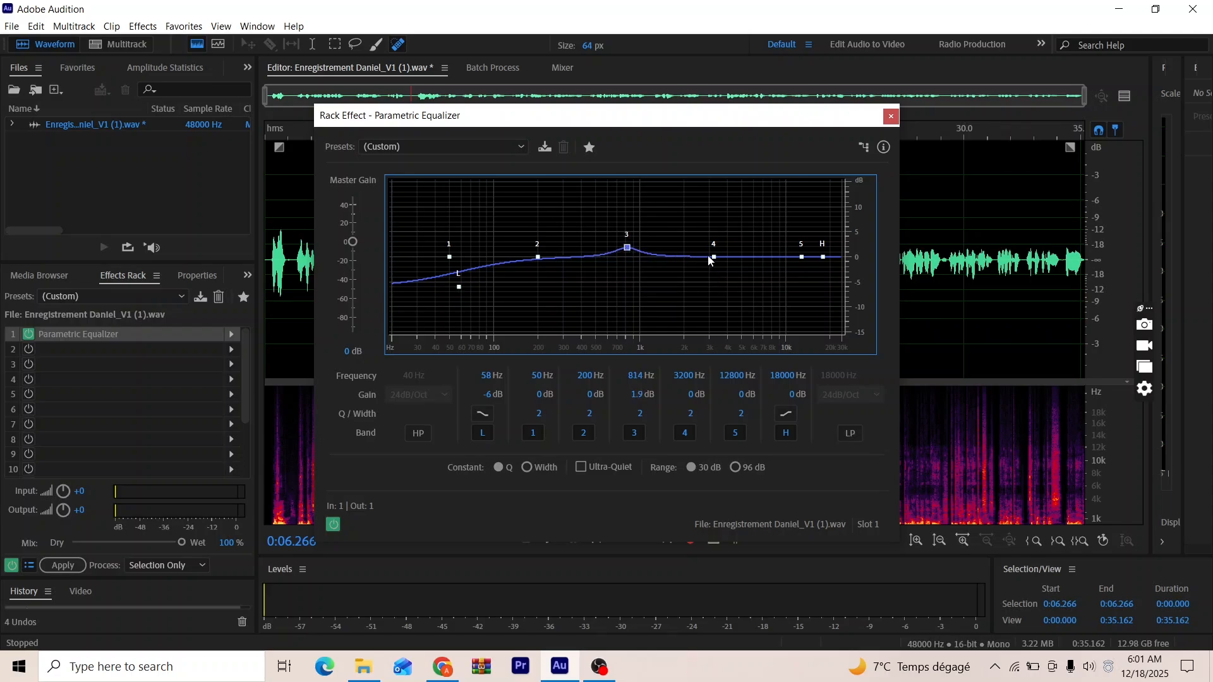
Raise equalizer band 4 to about 1.6 dB at 3121 Hz and the high shelf to 9 dB at about 9442 Hz.
left_click_drag(711, 259, 712, 249)
left_click_drag(823, 257, 783, 212)
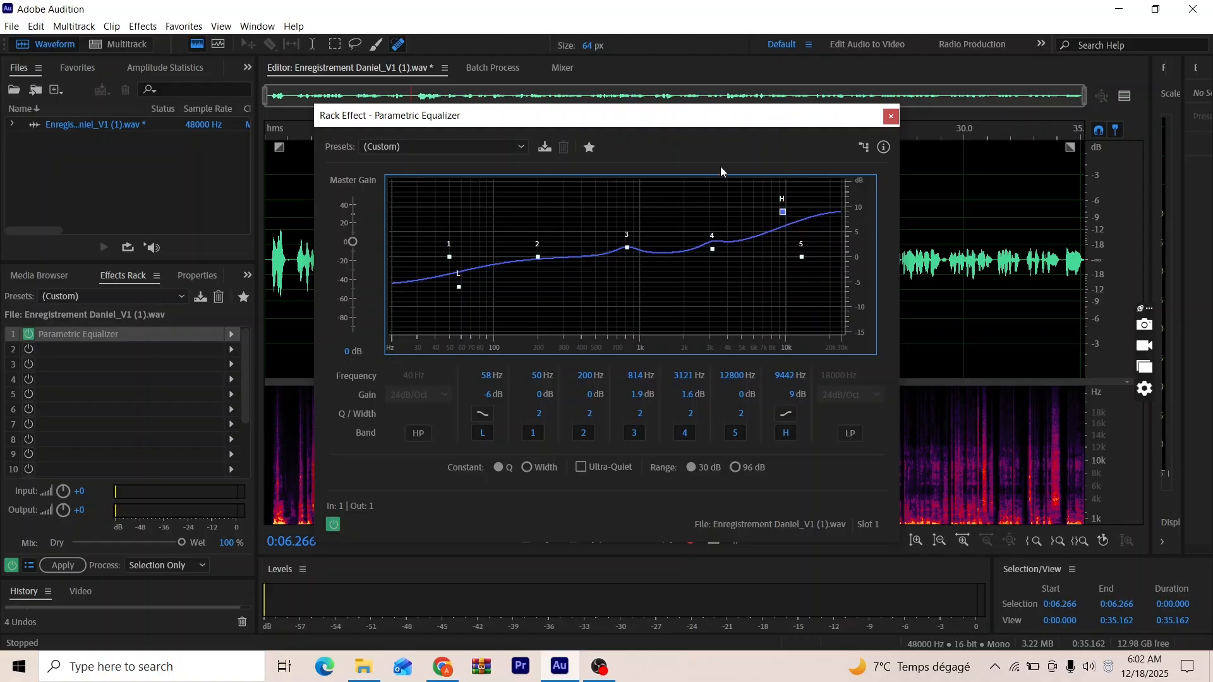
Preview the recording with the custom equalizer curve, close the effect window and apply the rack to the file.
left_click_drag(719, 122, 819, 220)
key("space")
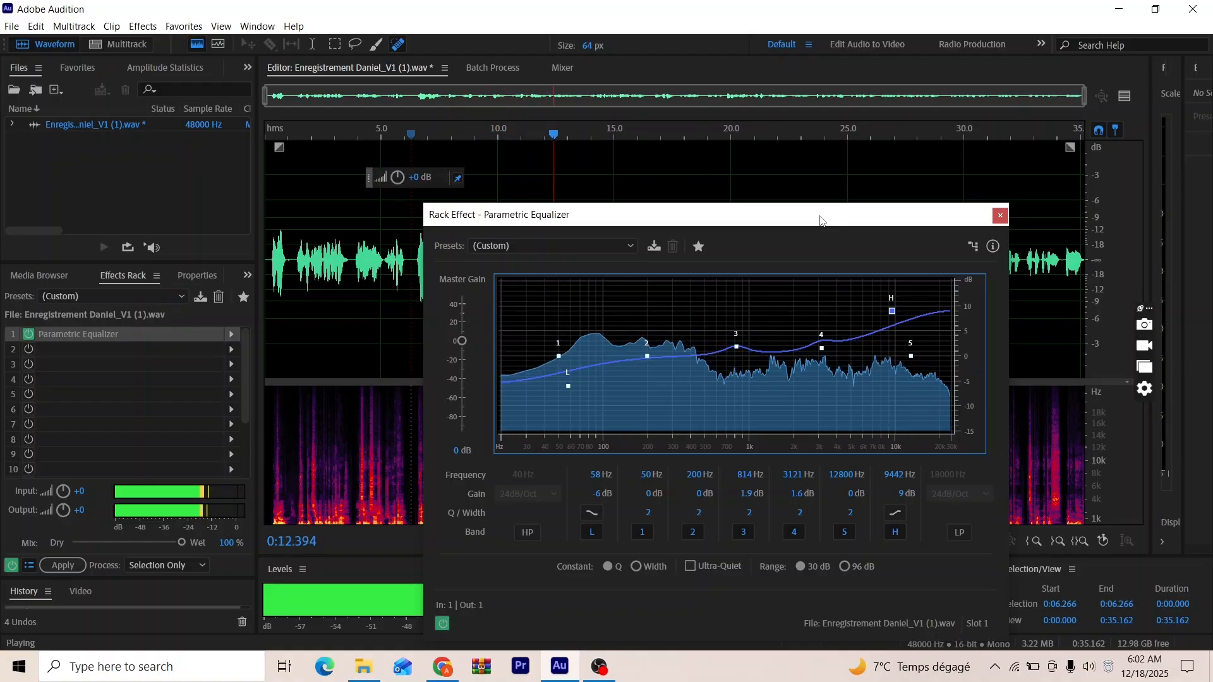
key("space")
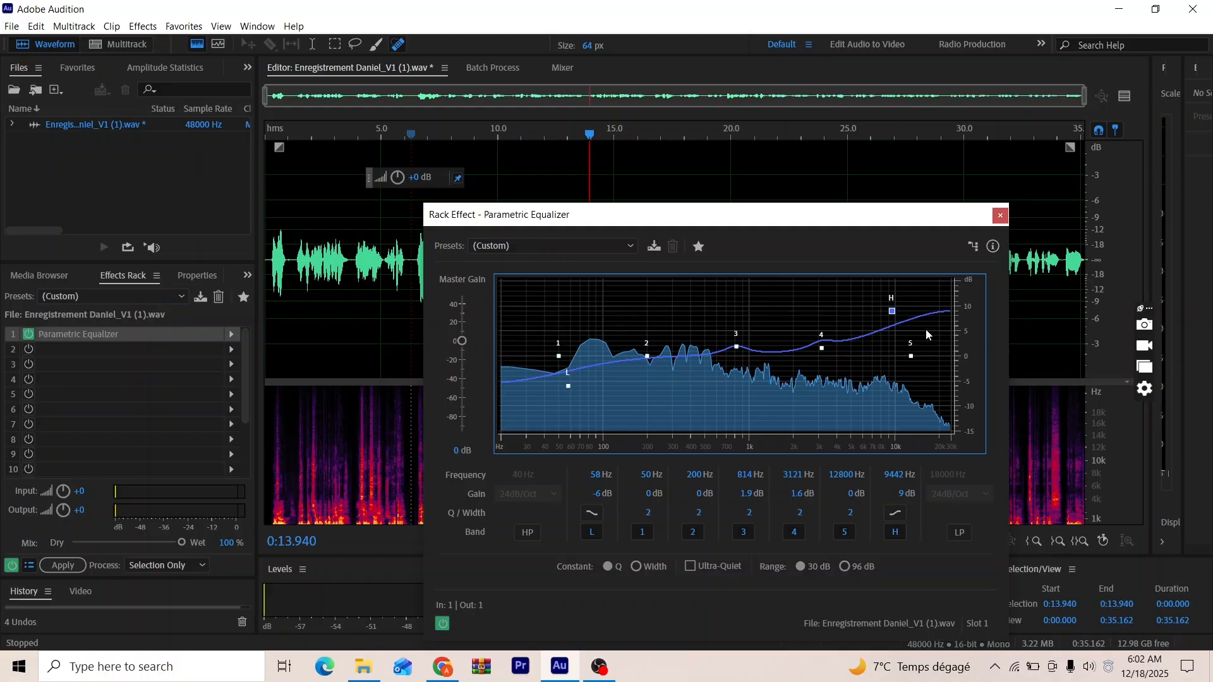
left_click(1001, 216)
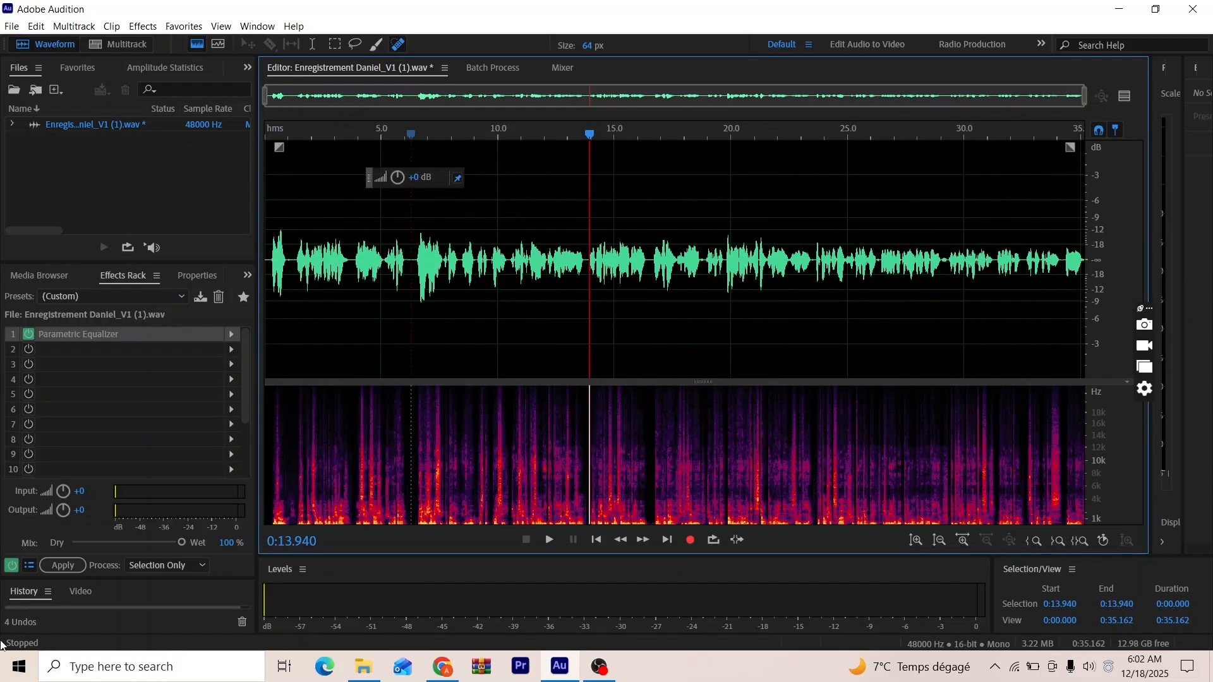
left_click(60, 566)
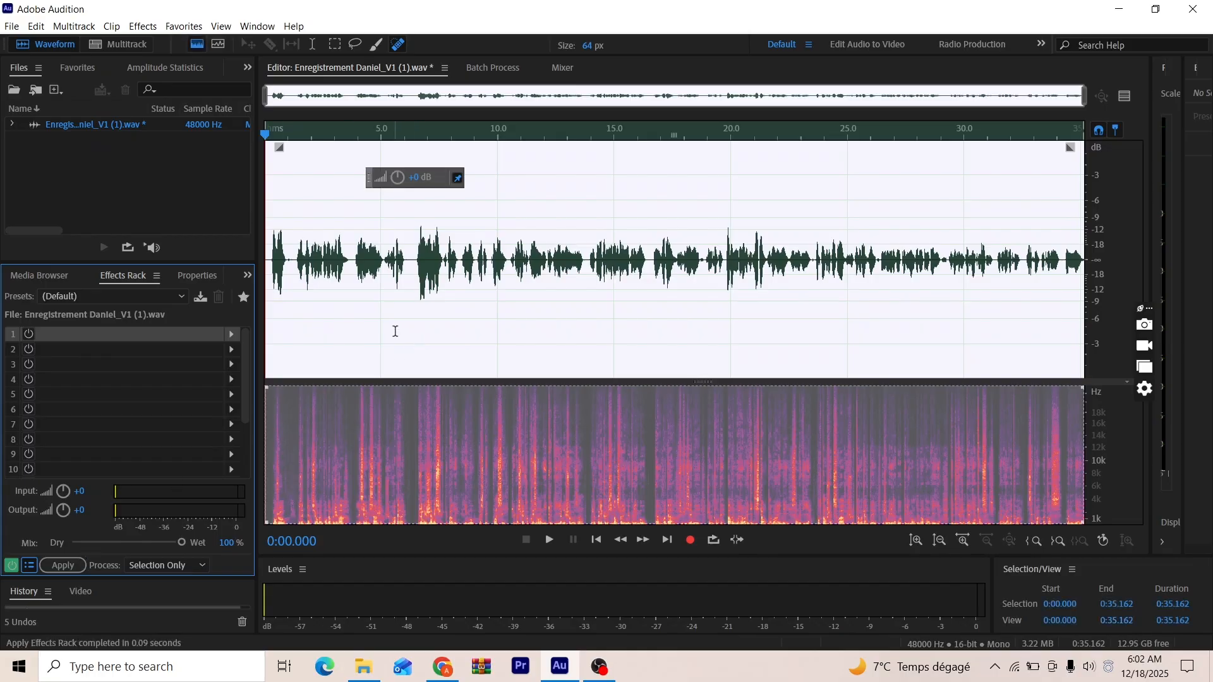
Add another Parametric Equalizer to the first rack slot and load its Loudness Maximizer preset.
left_click(233, 336)
mouse_move(277, 423)
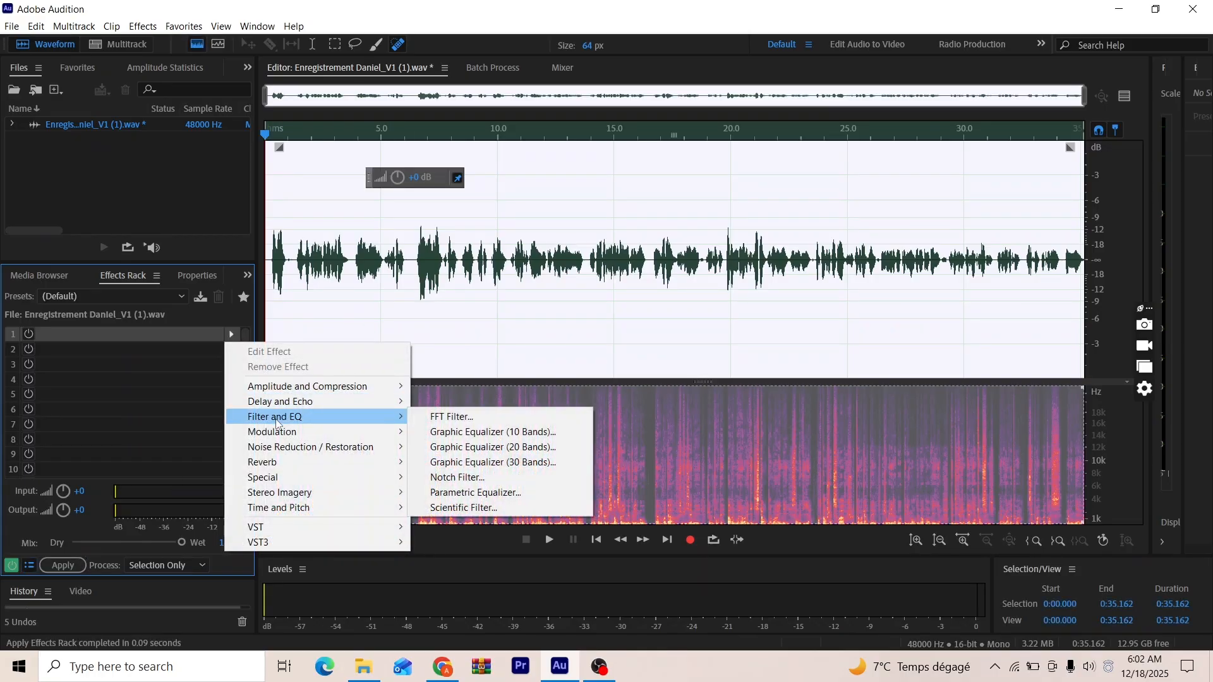
left_click(493, 496)
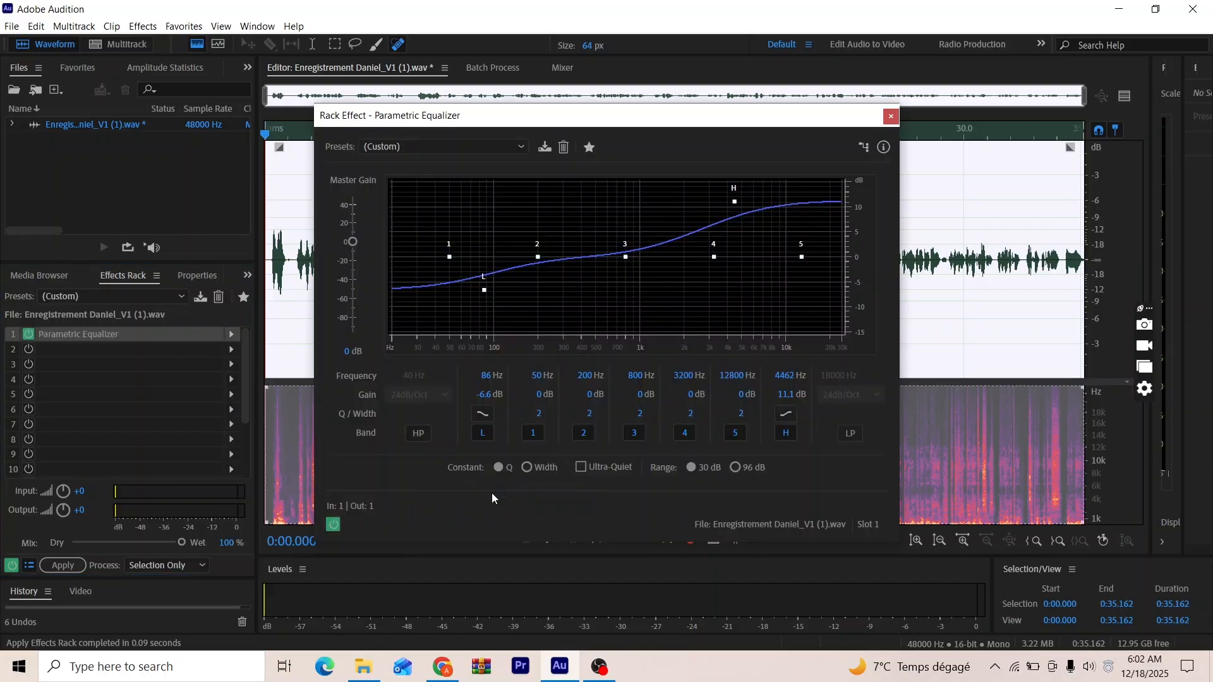
left_click(465, 144)
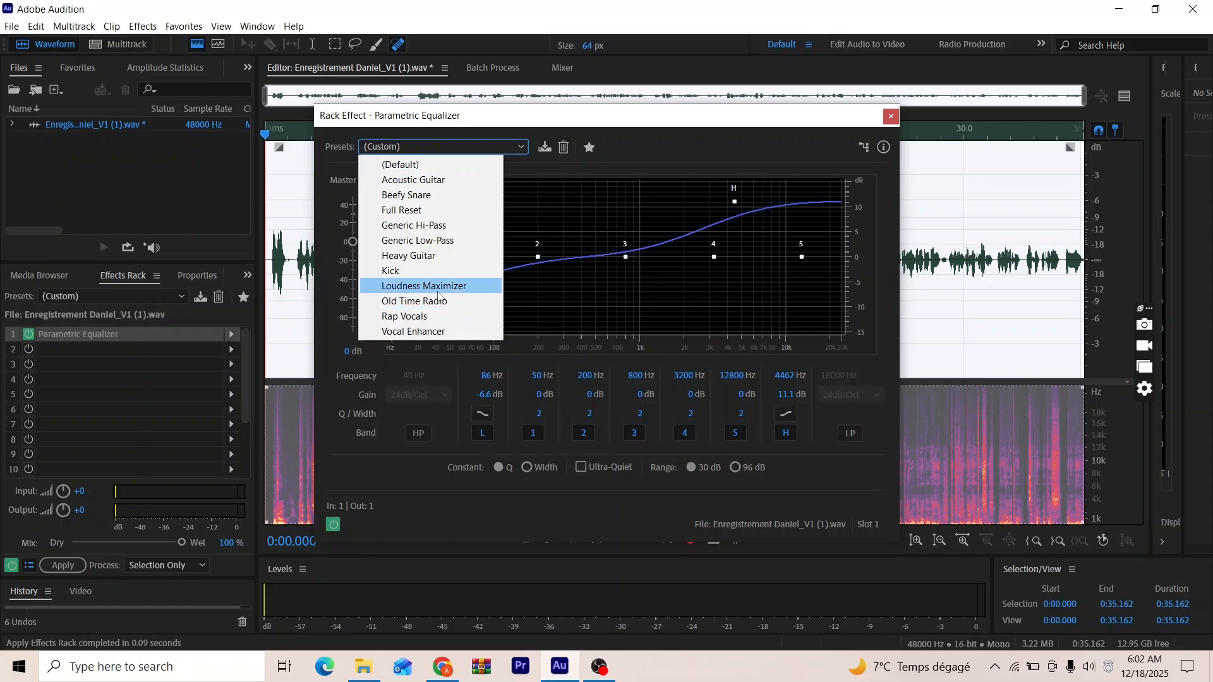
left_click(436, 286)
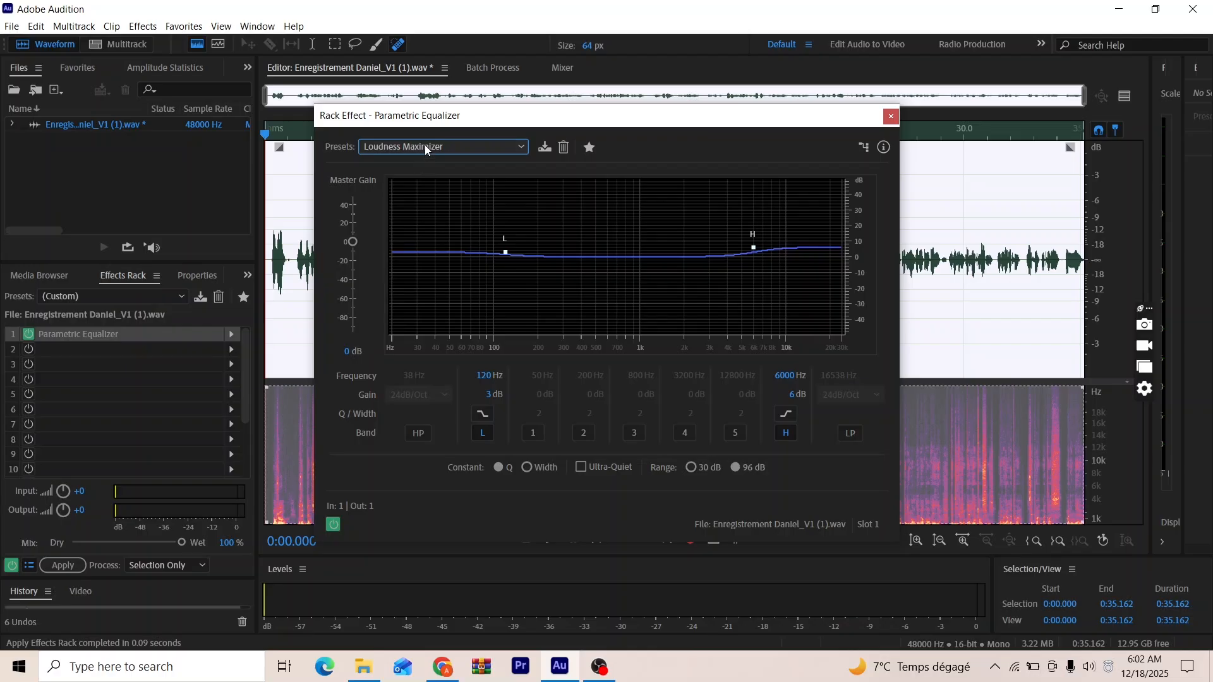
left_click(425, 145)
left_click(424, 294)
left_click(658, 288)
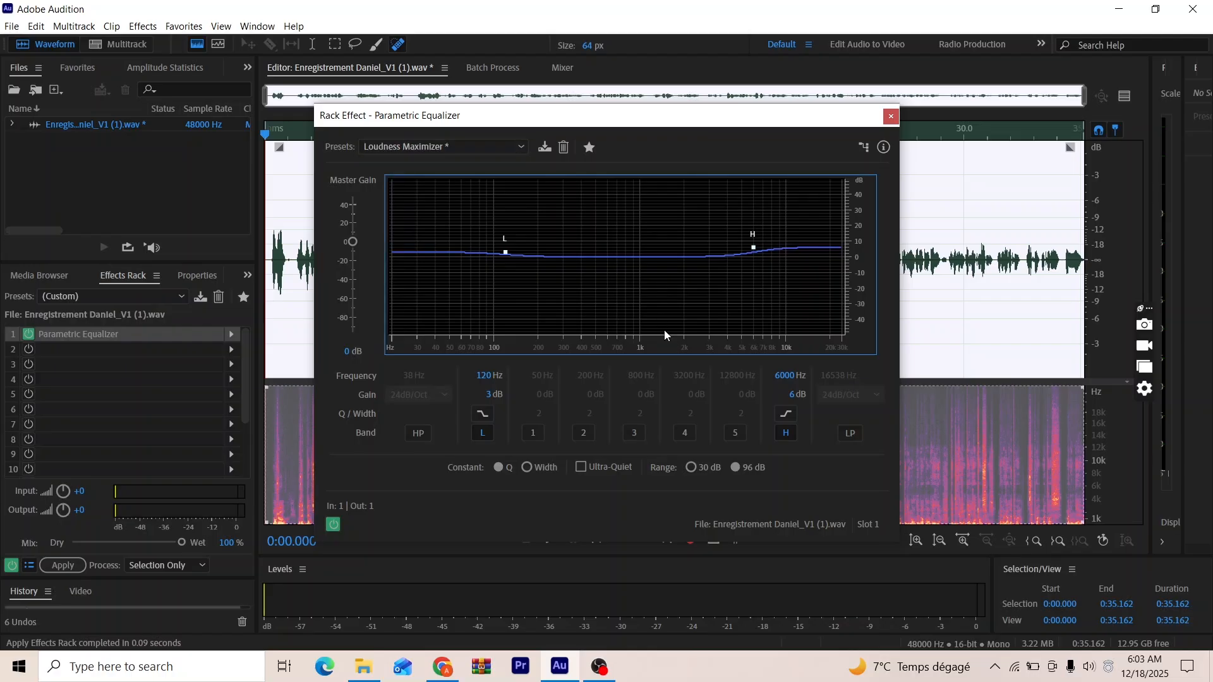
Enable equalizer band 3, lower it to about -5.1 dB at 794 Hz and preview the sound.
left_click(634, 433)
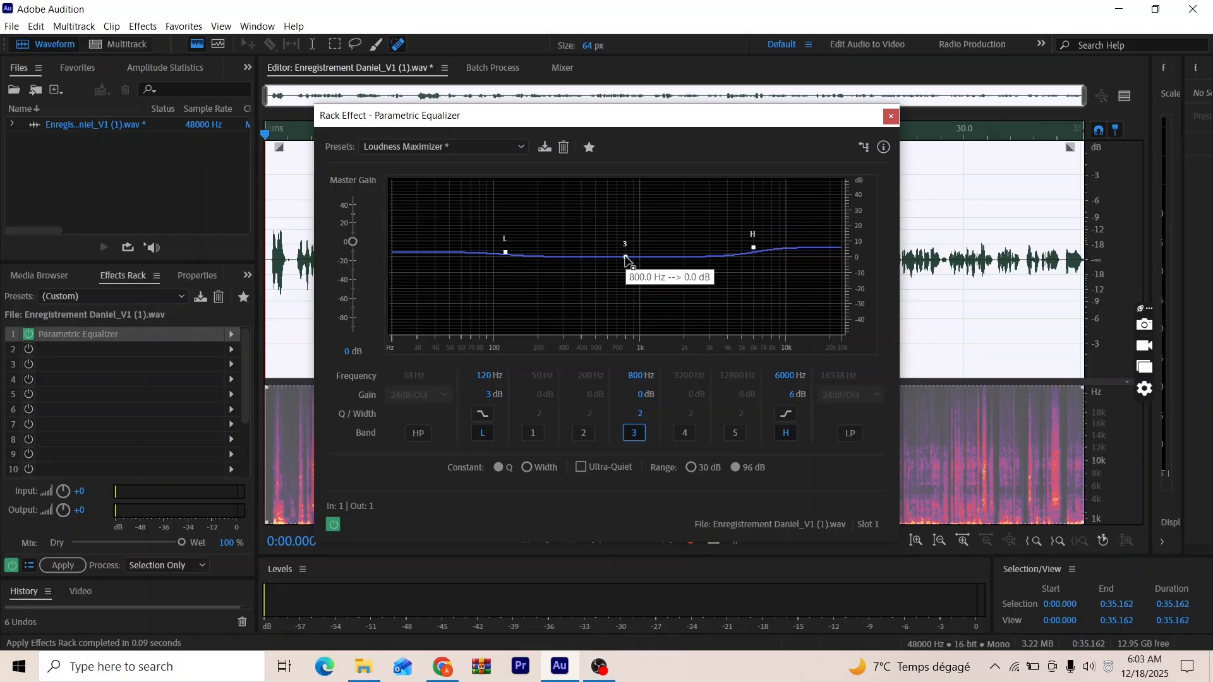
left_click_drag(626, 258, 625, 266)
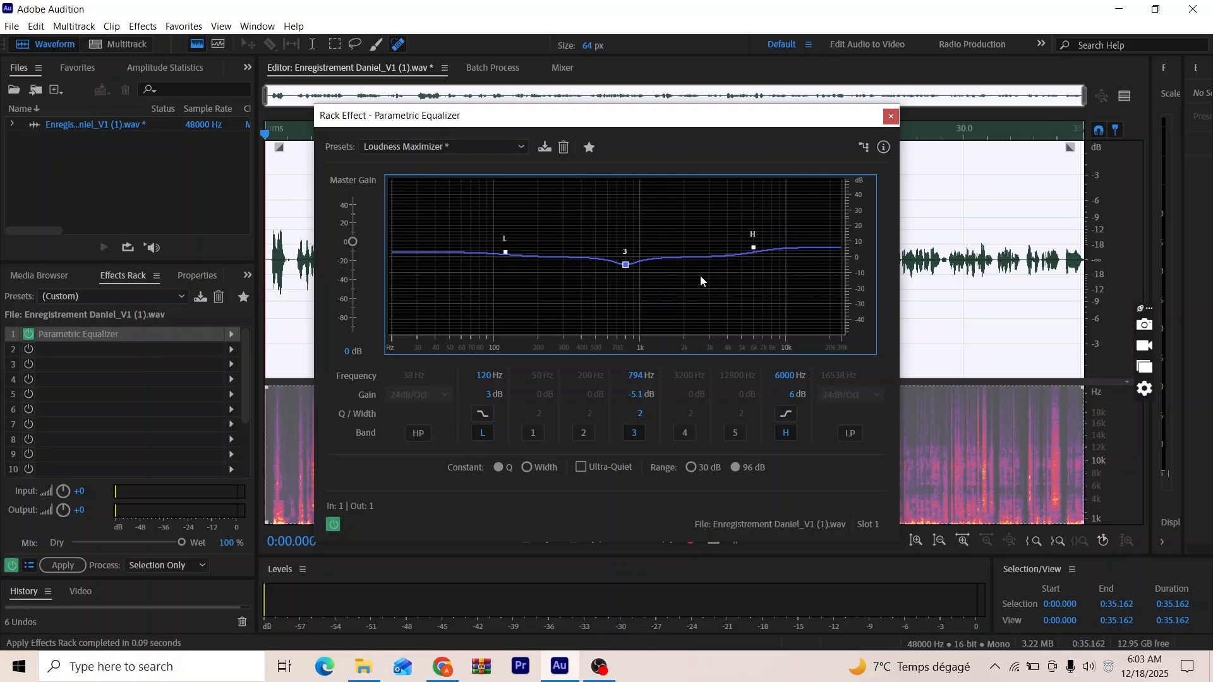
key("space")
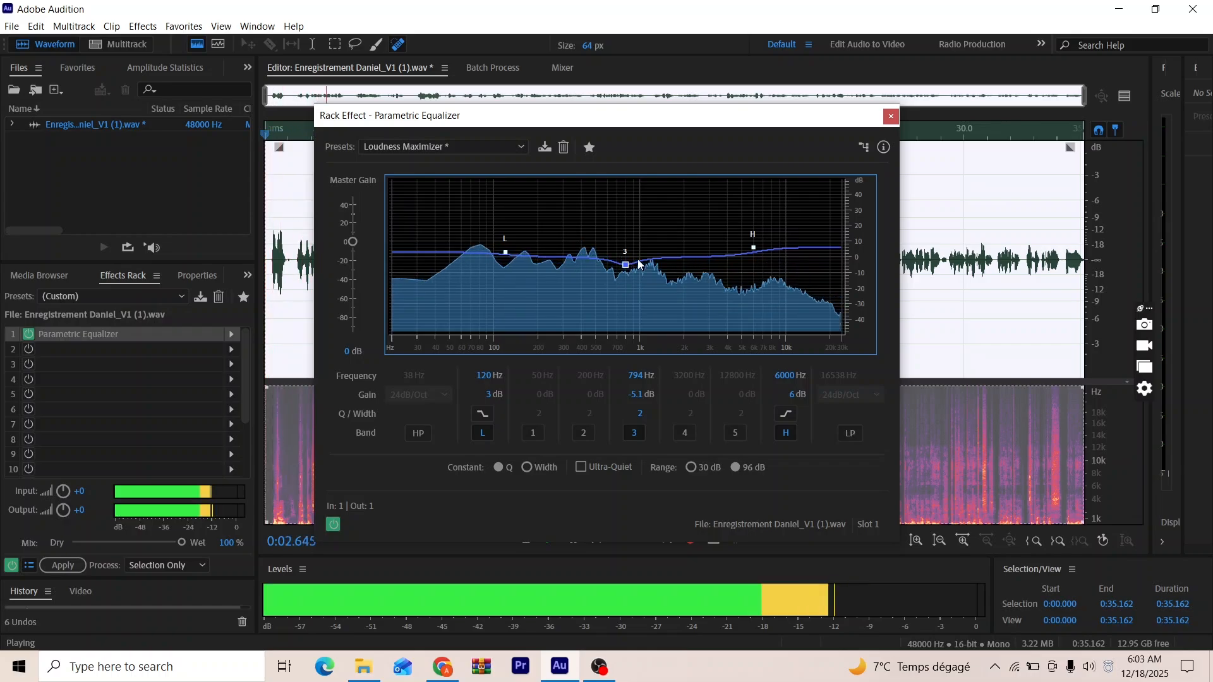
key("space")
Apply the equalizer rack to the whole recording and place the playhead at the 15-second mark.
left_click(892, 118)
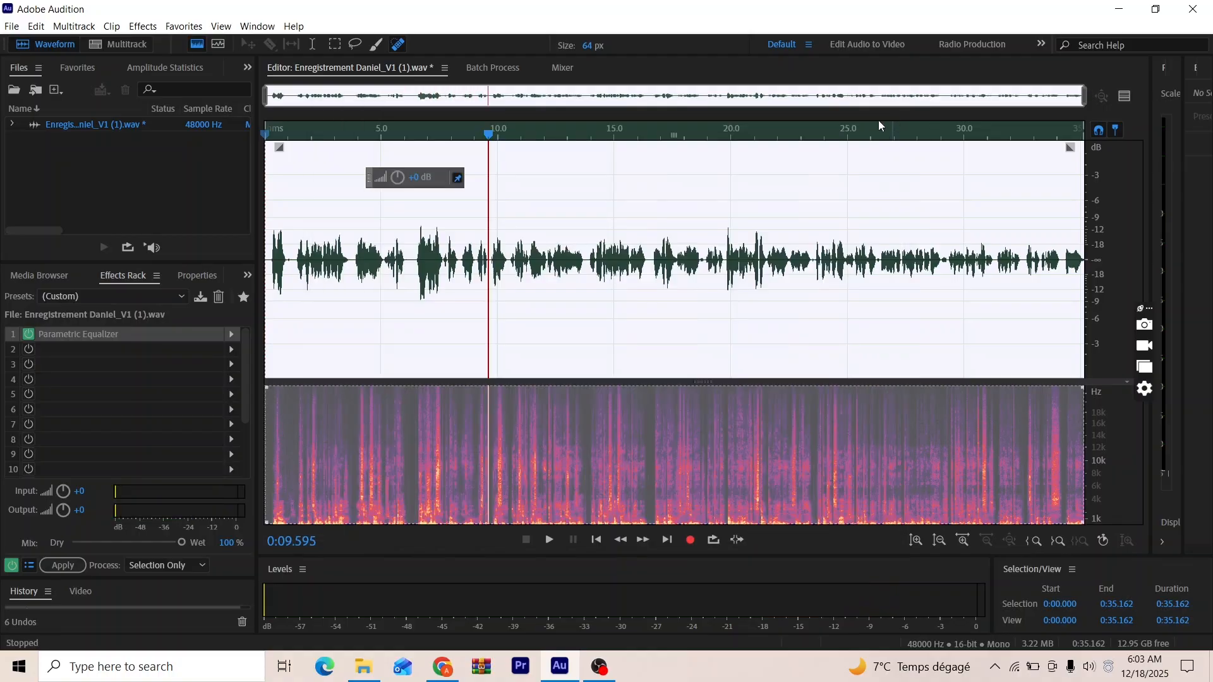
left_click(63, 566)
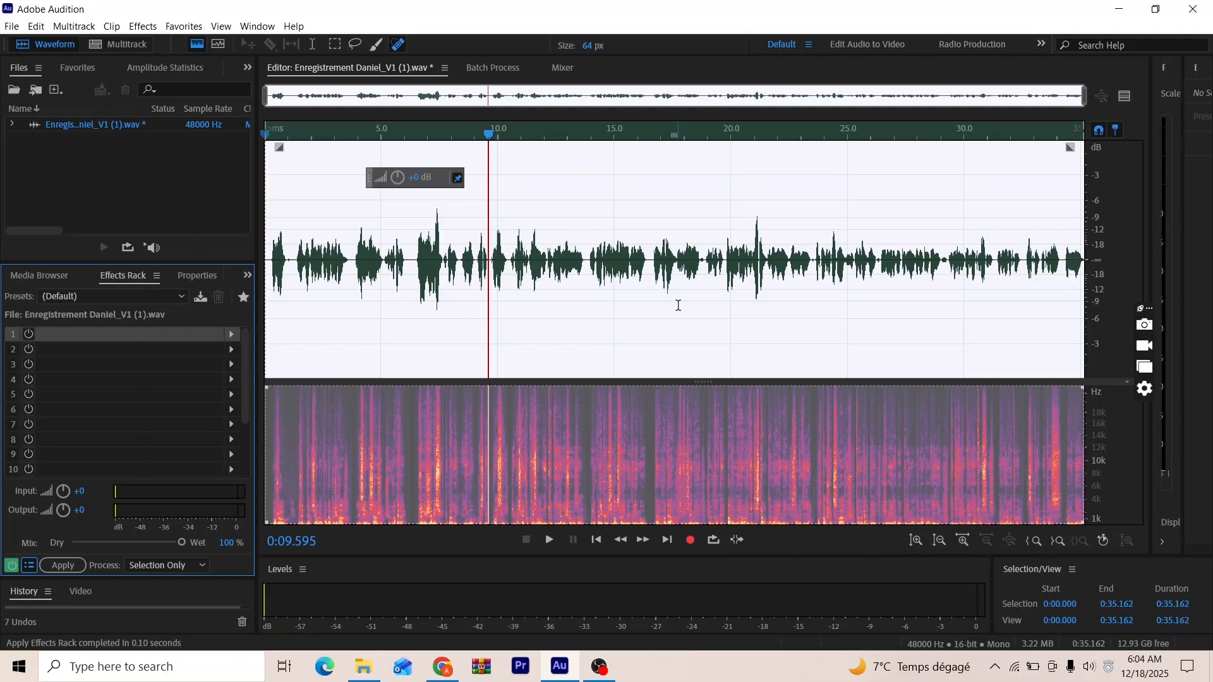
left_click(613, 284)
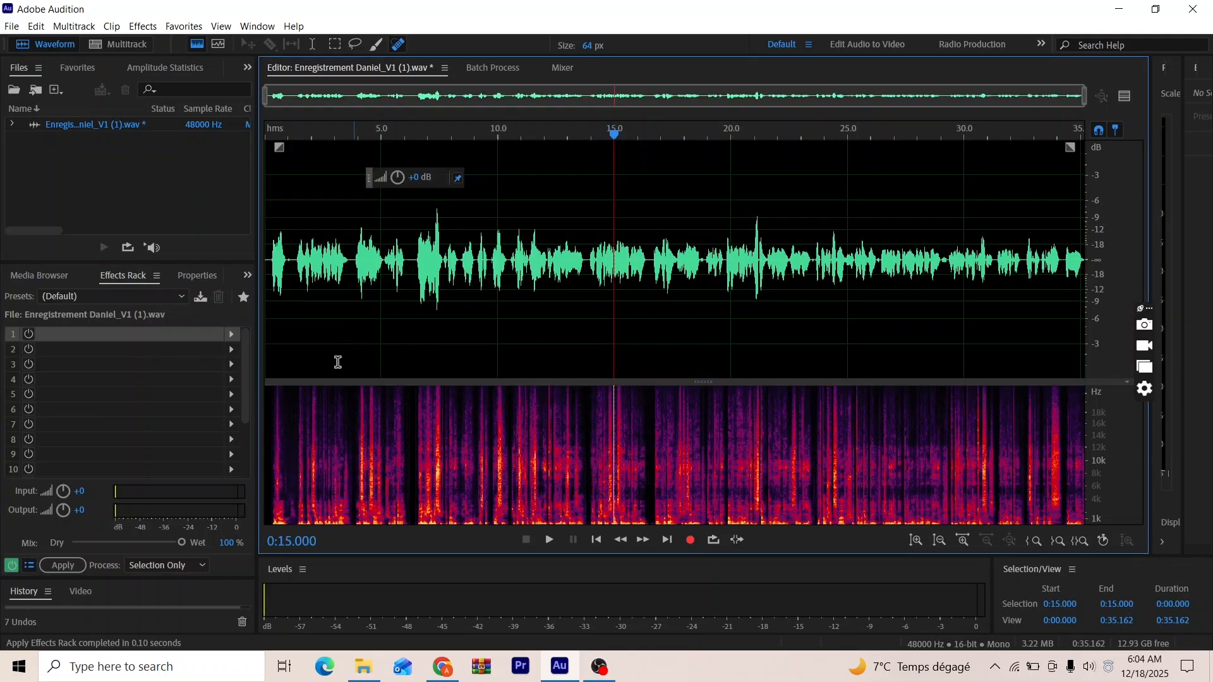
Add the Dynamics Processing effect to the first rack slot and load its (Default) preset.
left_click(232, 333)
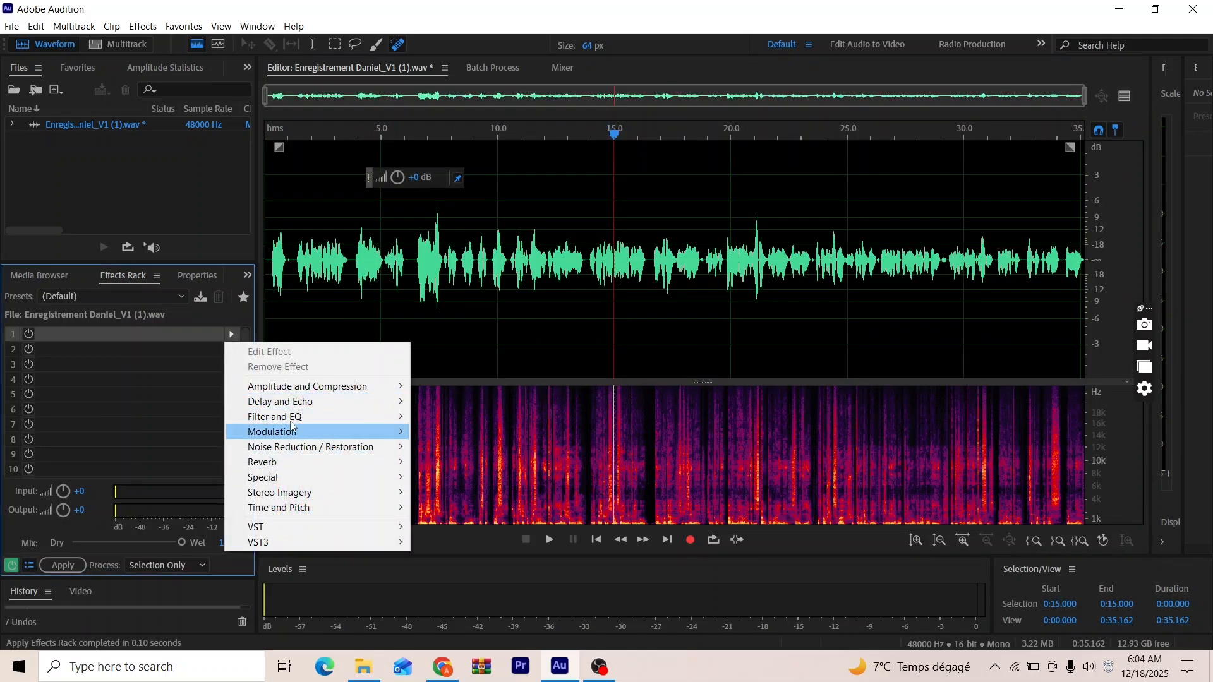
mouse_move(302, 382)
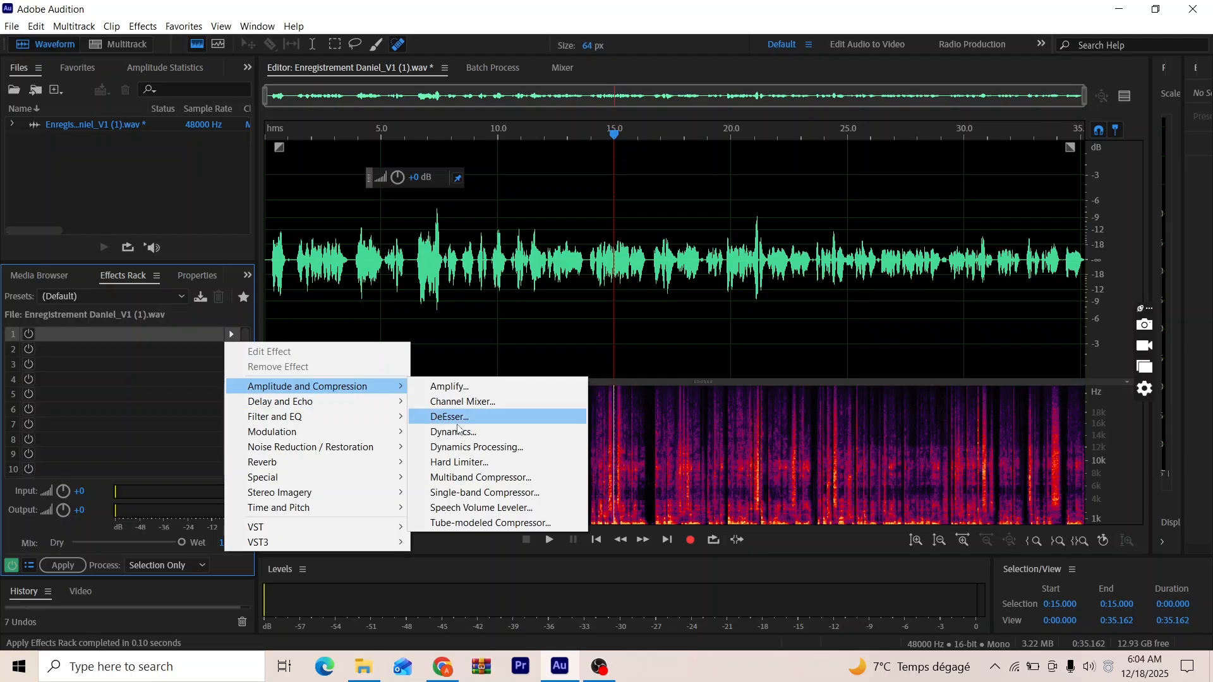
left_click(505, 455)
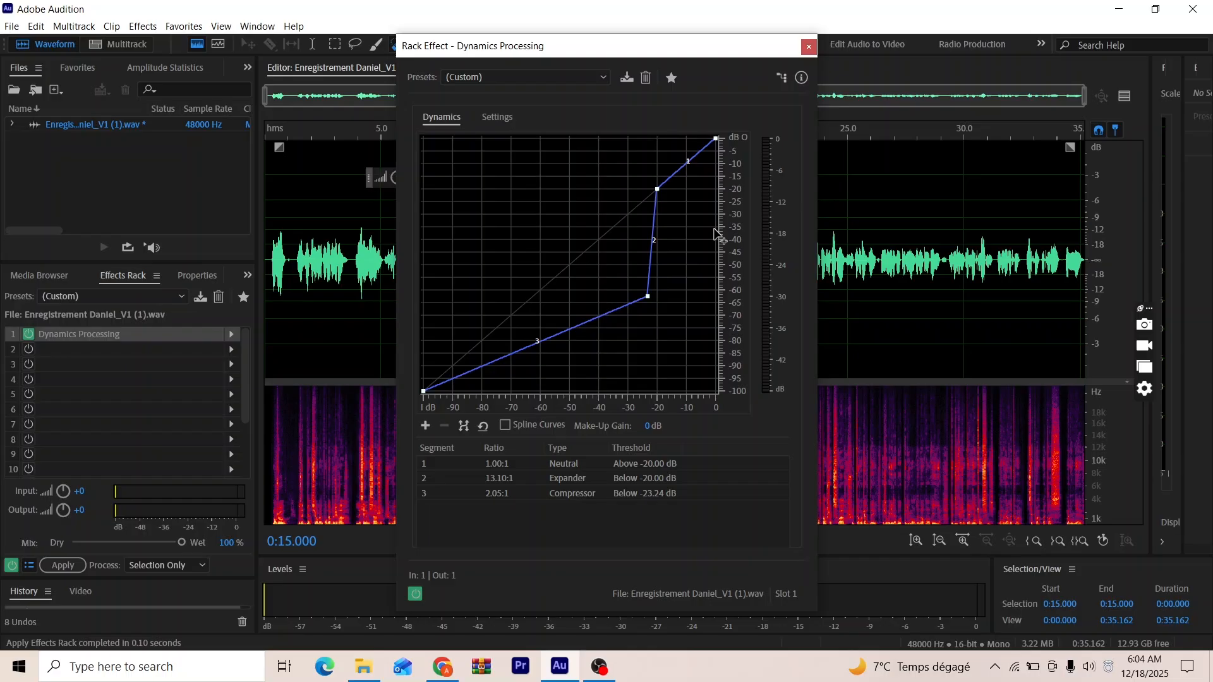
left_click(553, 80)
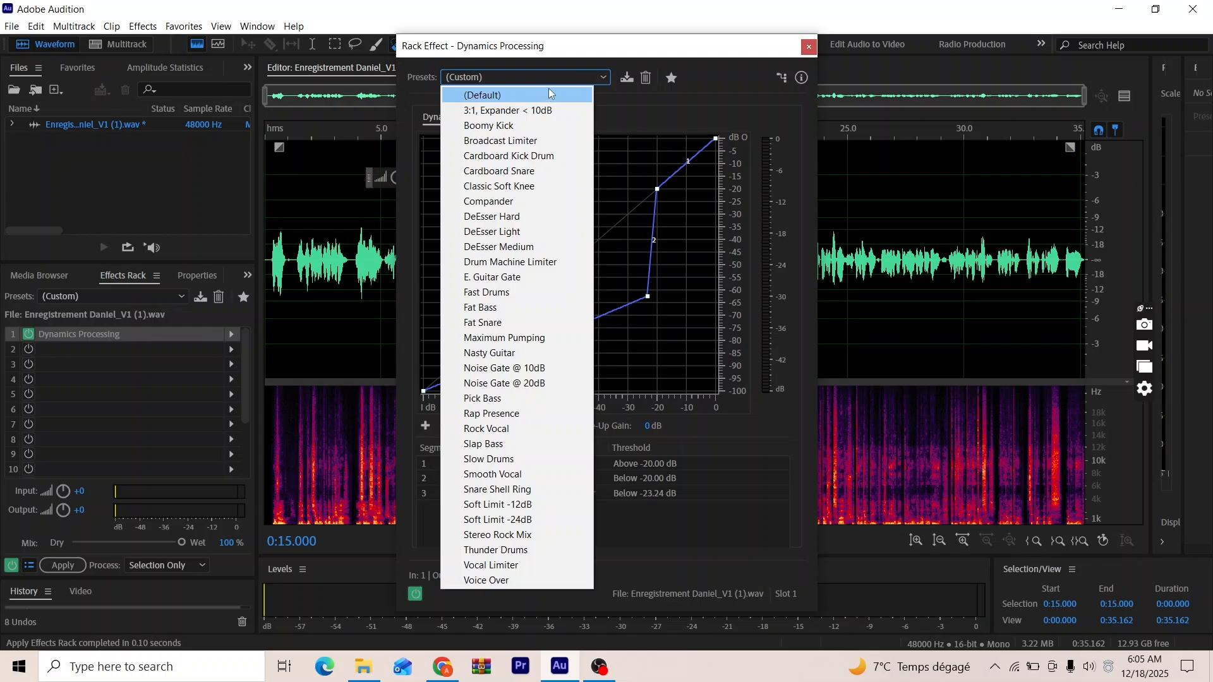
left_click(517, 97)
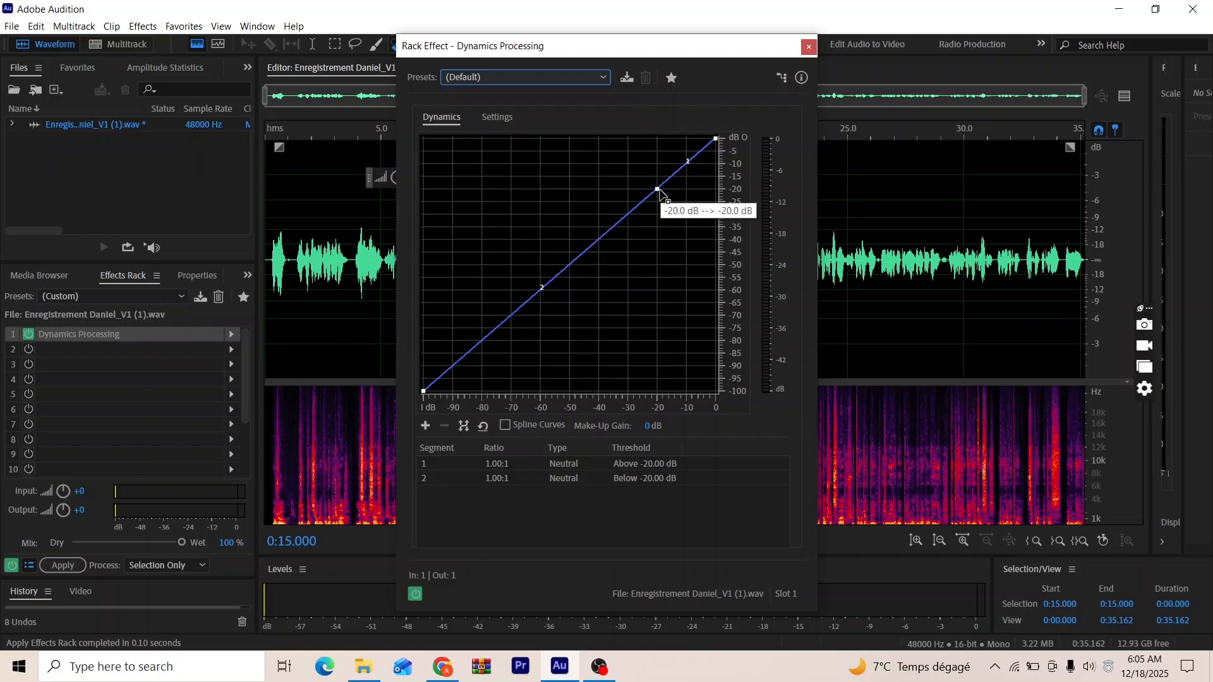
Move the middle point of the dynamics curve to about -21.6 dB input and -16.9 dB output, and preview the result.
left_click_drag(657, 189, 653, 183)
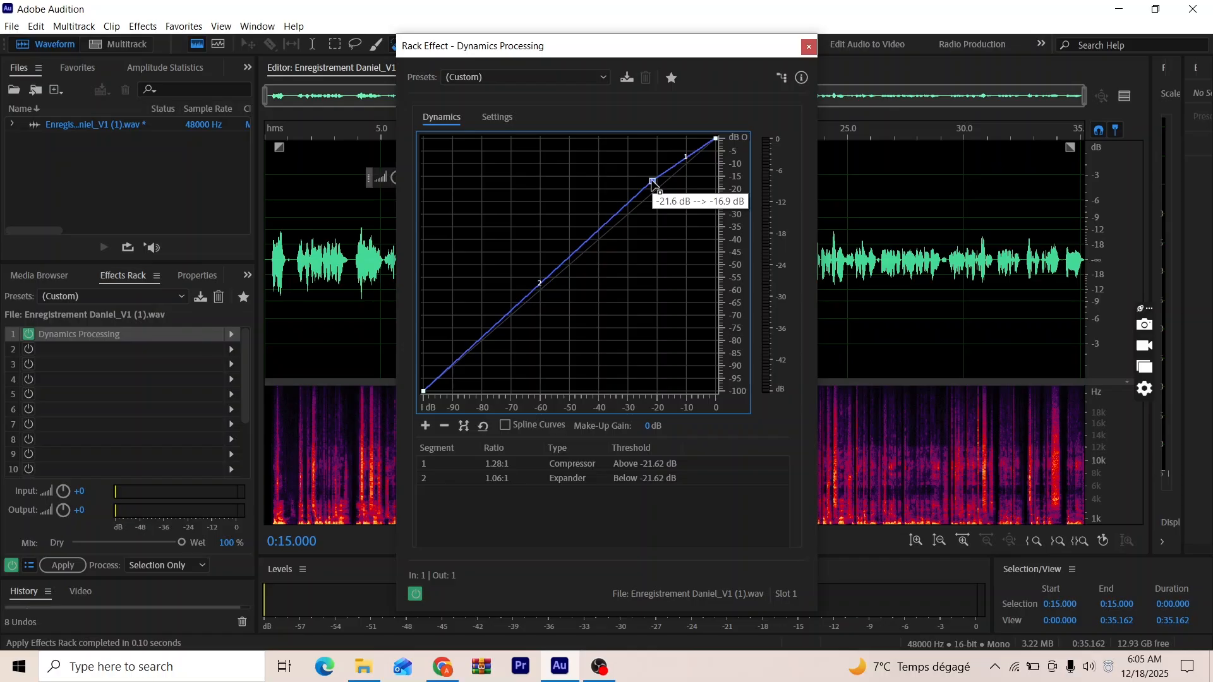
key("space")
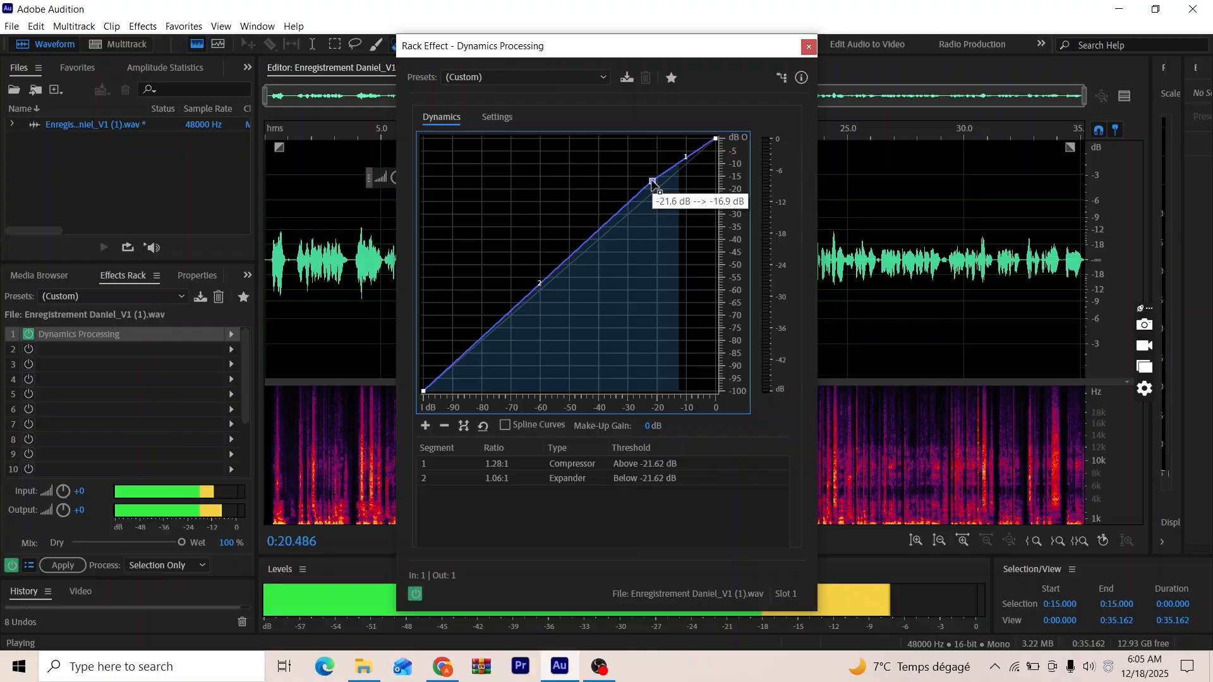
key("space")
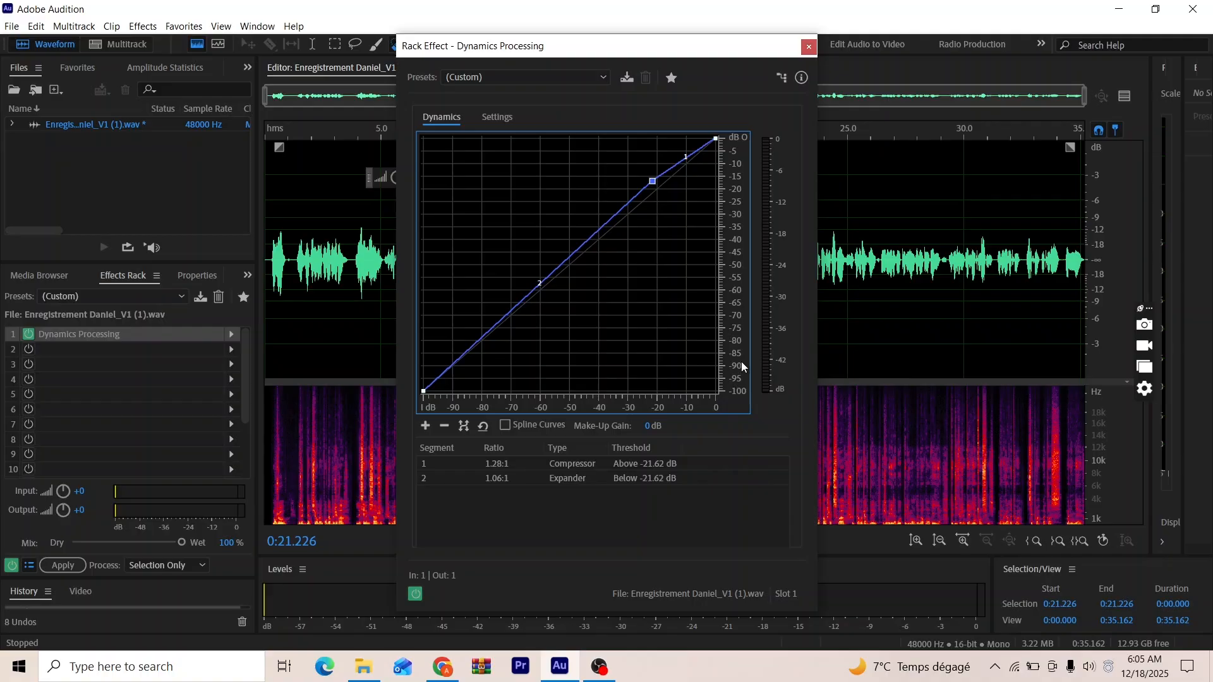
Apply the dynamics processing to the recording and play the processed audio from the start.
left_click(809, 47)
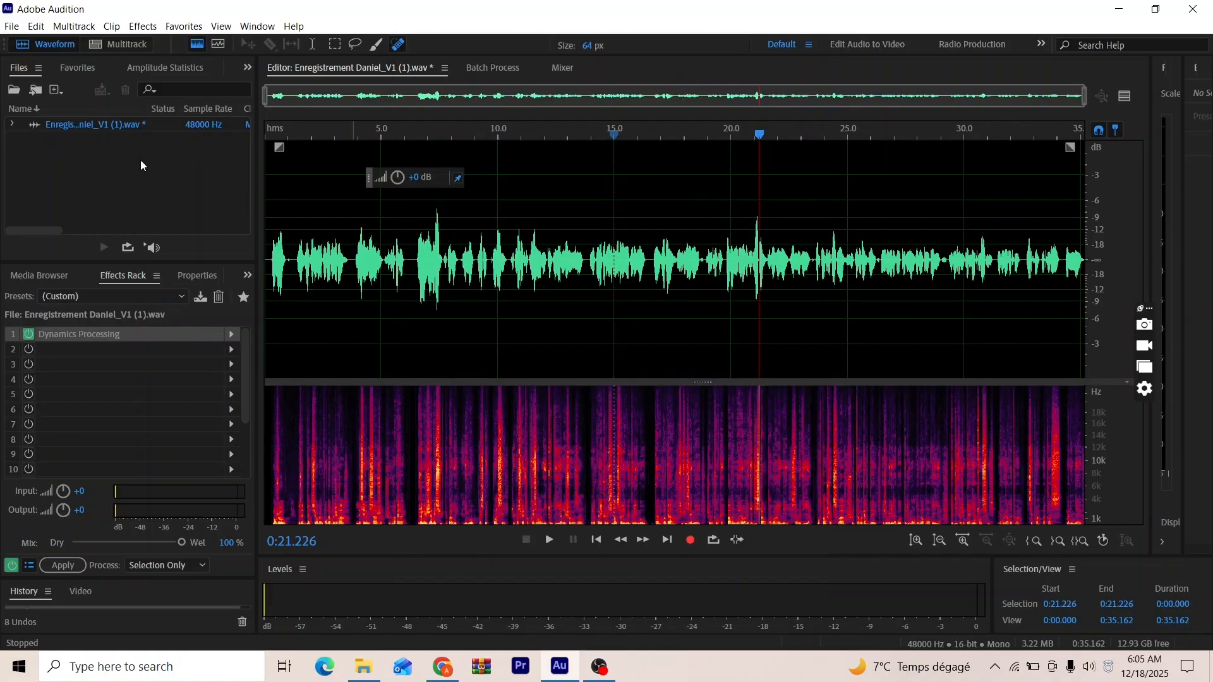
left_click(62, 565)
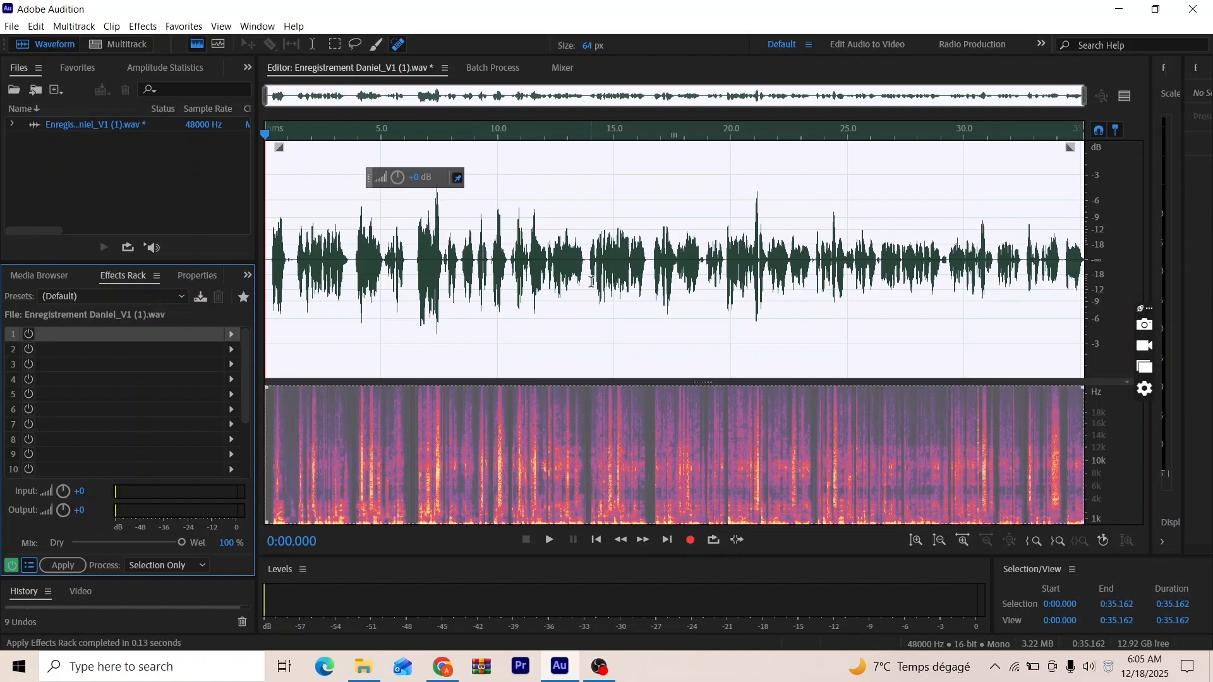
left_click_drag(272, 132, 251, 129)
key("space")
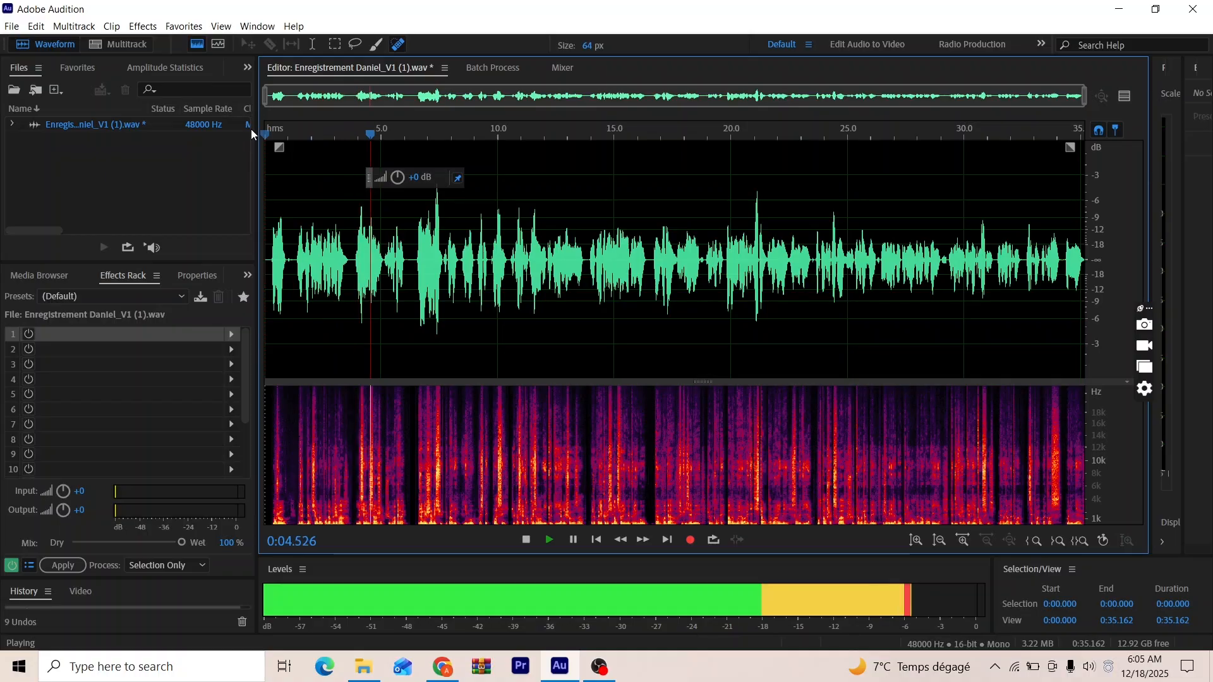
key("space")
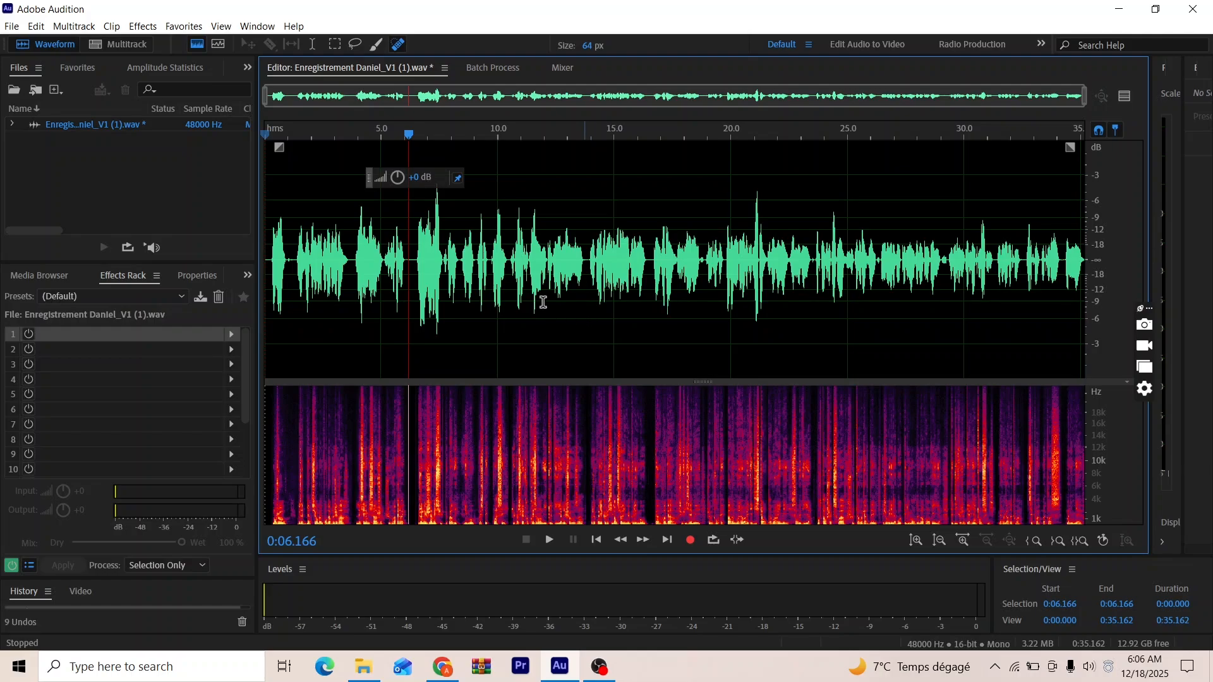
Select the entire waveform and normalize it to -3 dB.
left_click(644, 260)
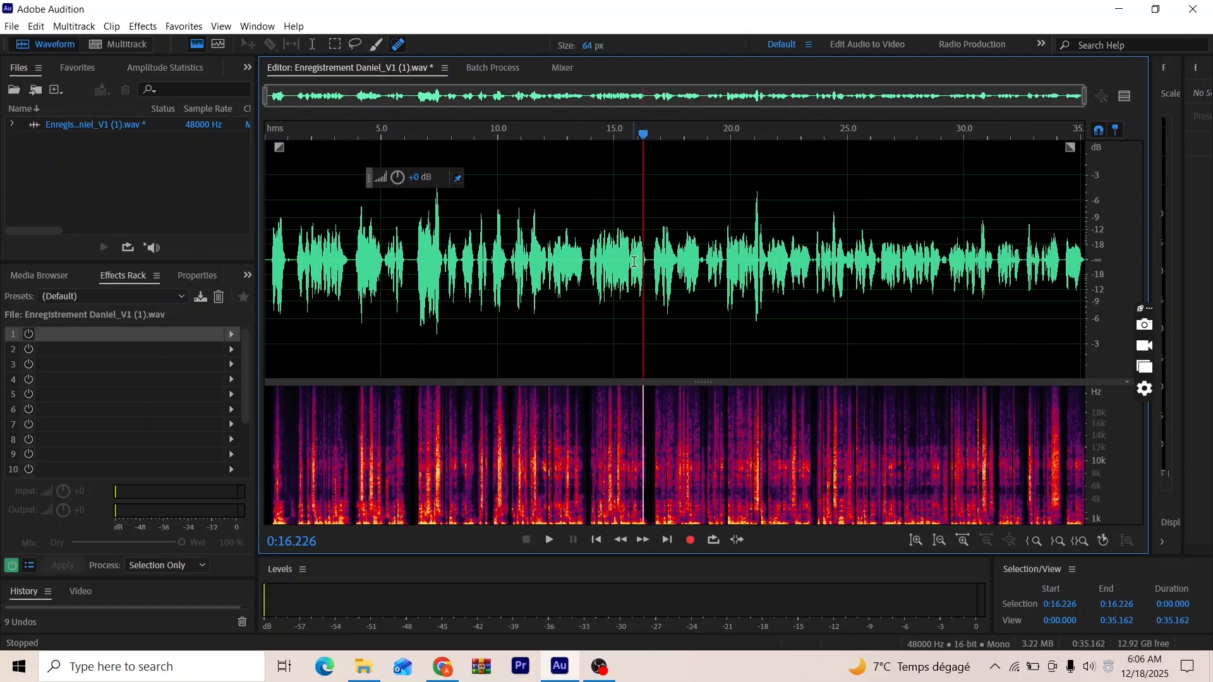
double_click(638, 261)
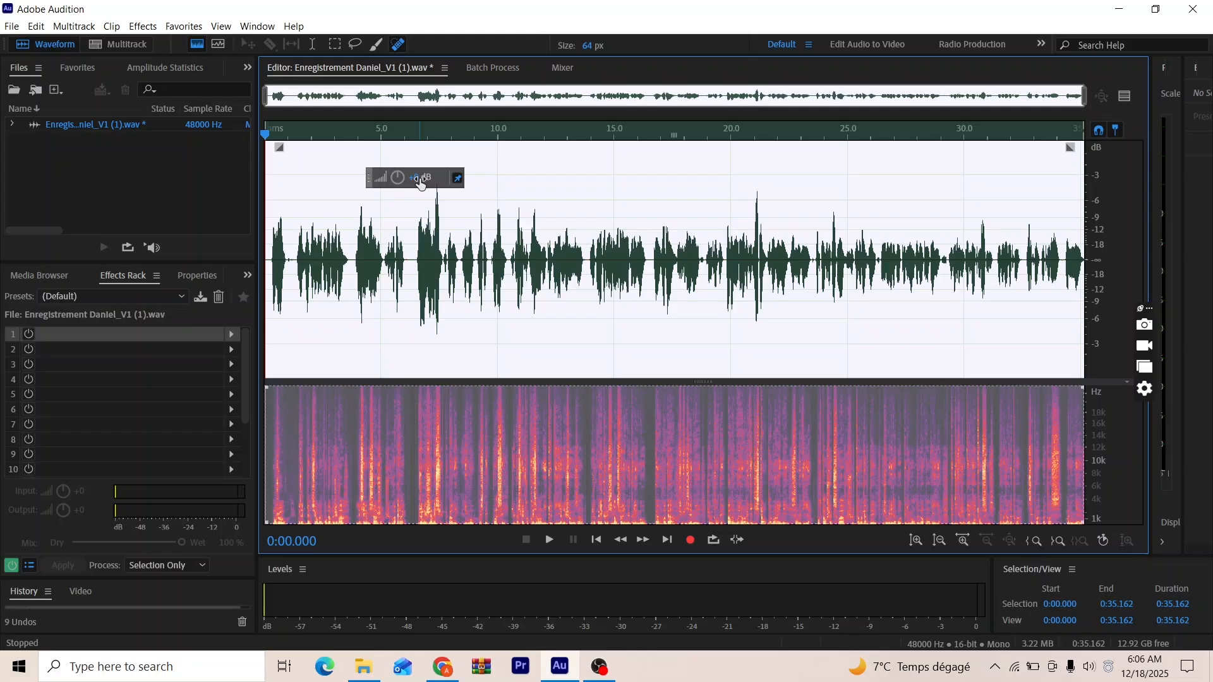
left_click(140, 26)
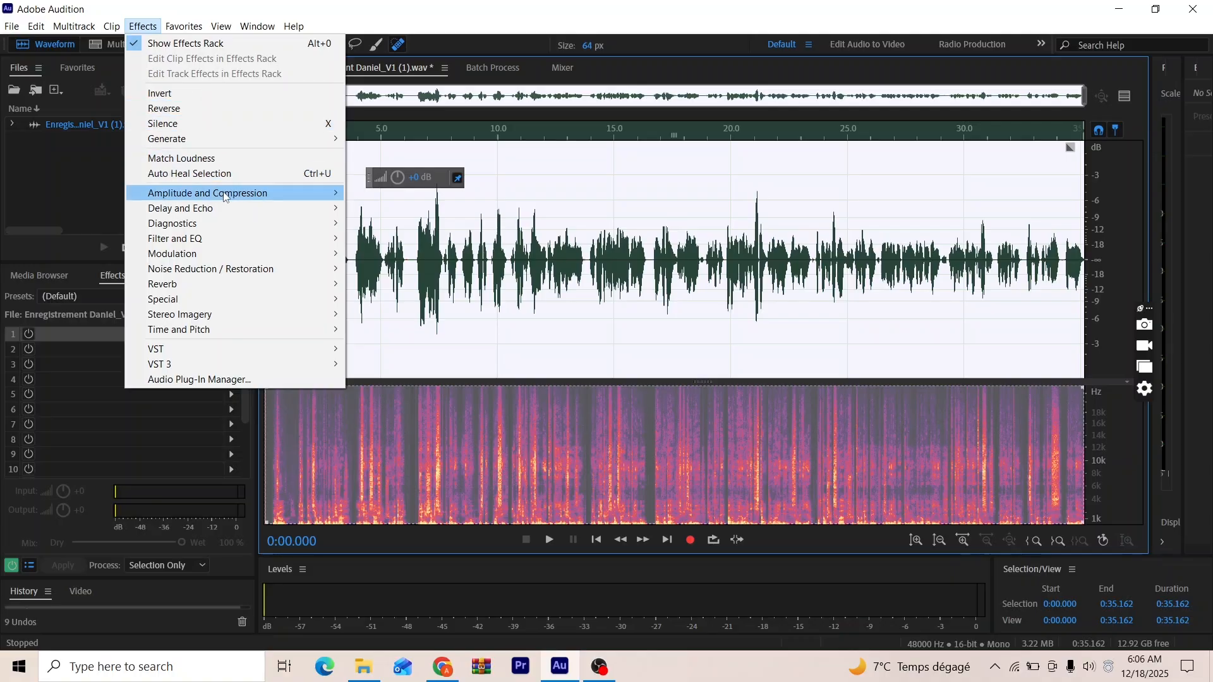
mouse_move(225, 197)
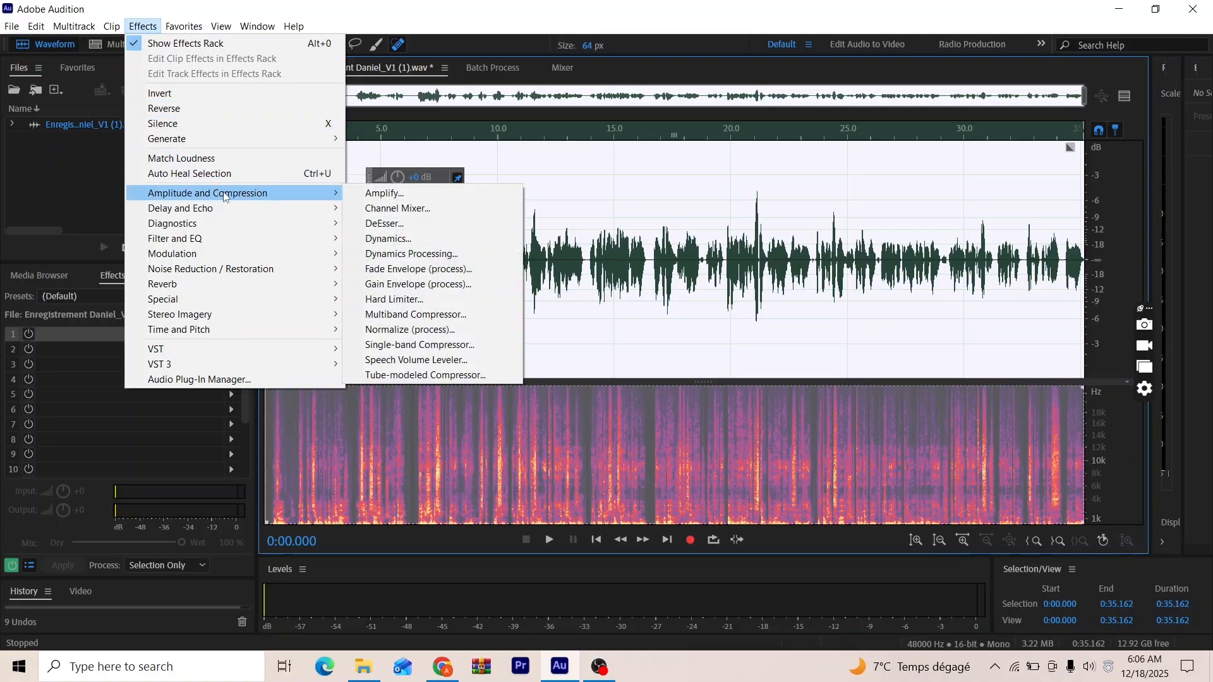
left_click(411, 333)
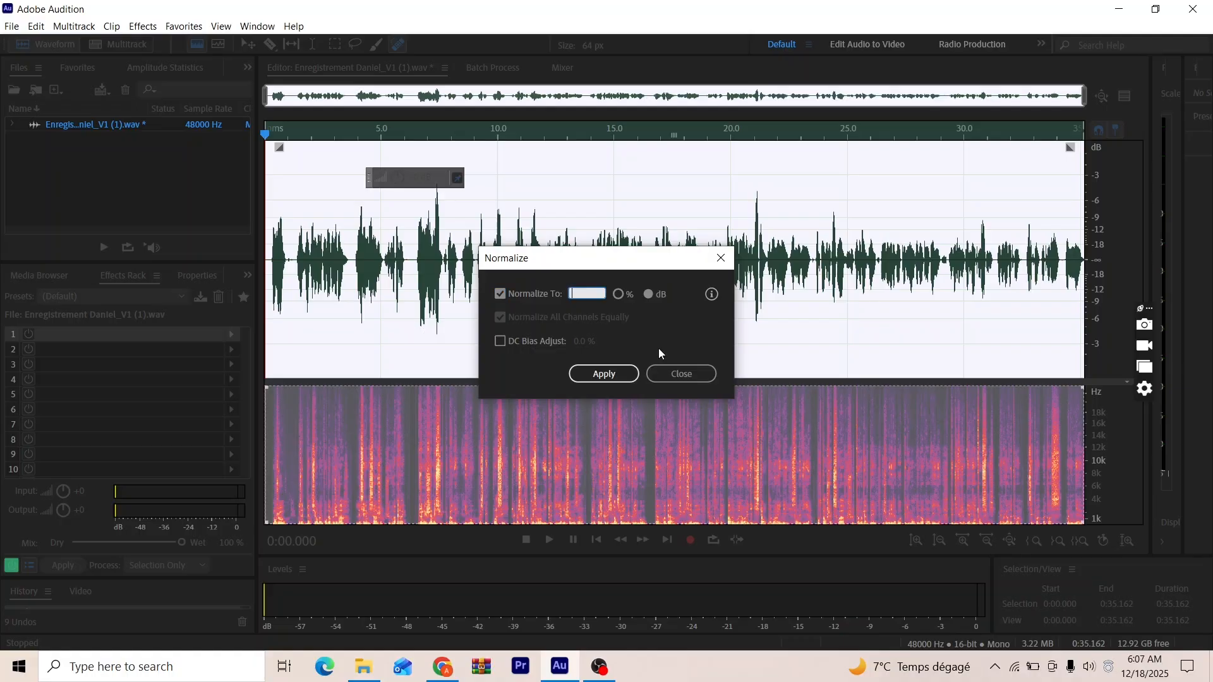
type("-3")
left_click(603, 374)
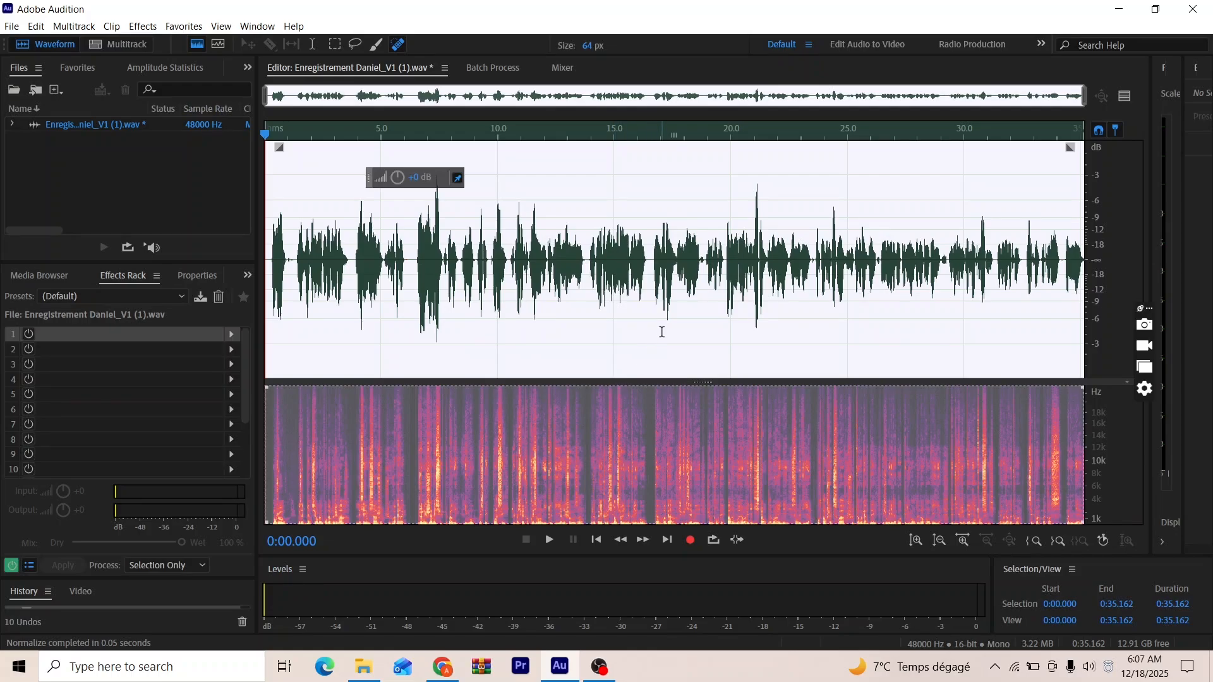
Select the faint noise between about 18.65 and 18.89 seconds in the waveform and play it.
left_click(680, 306)
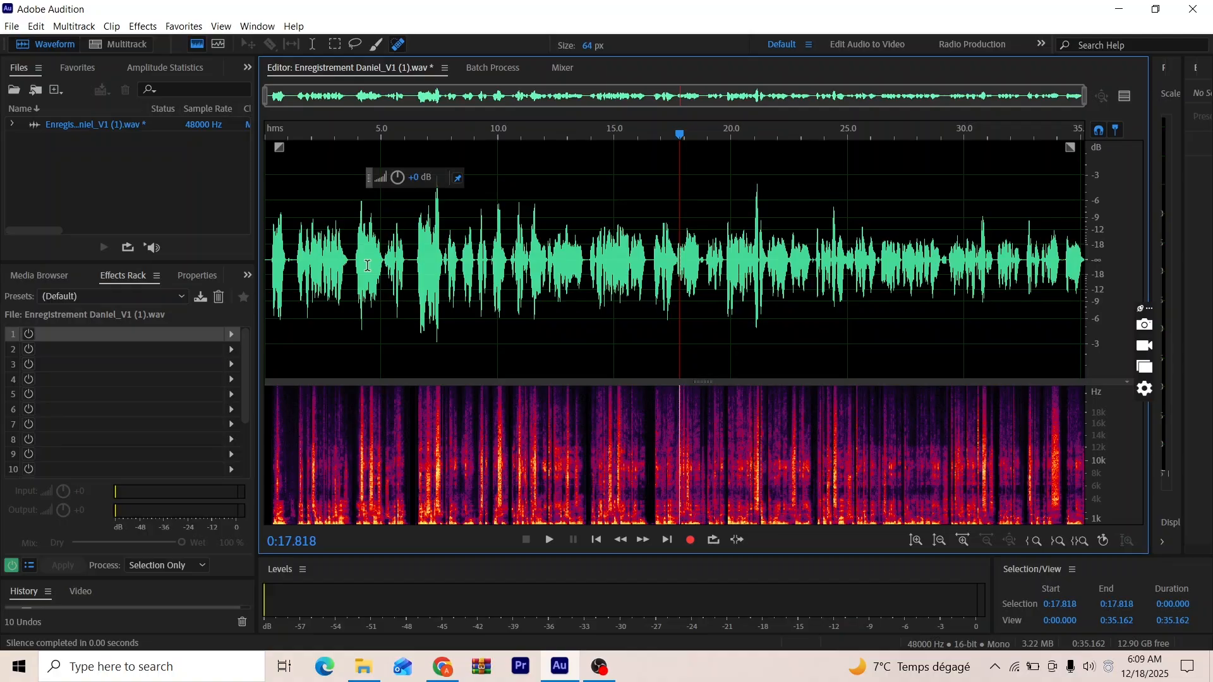
scroll(411, 286, "up", 2)
scroll(510, 283, "down", 2)
scroll(707, 272, "up", 5)
left_click_drag(705, 264, 651, 266)
key("space")
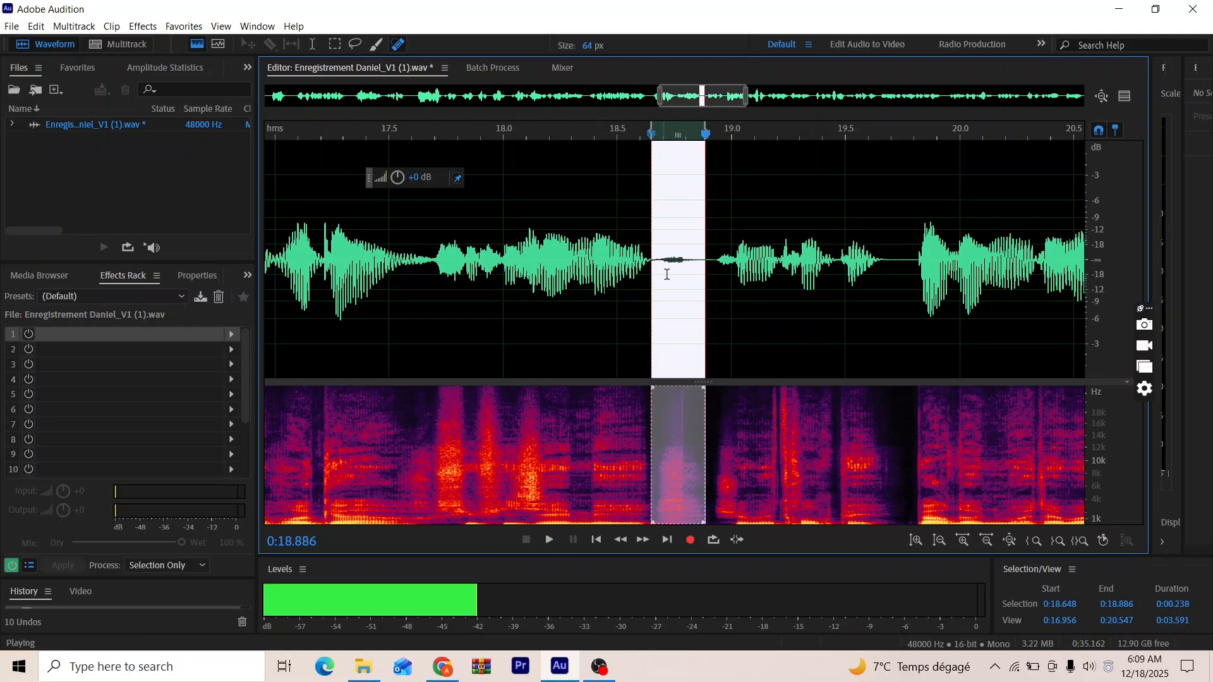
Silence the selected noise between about 18.65 and 18.89 seconds and clear the selection.
right_click(668, 274)
left_click(720, 562)
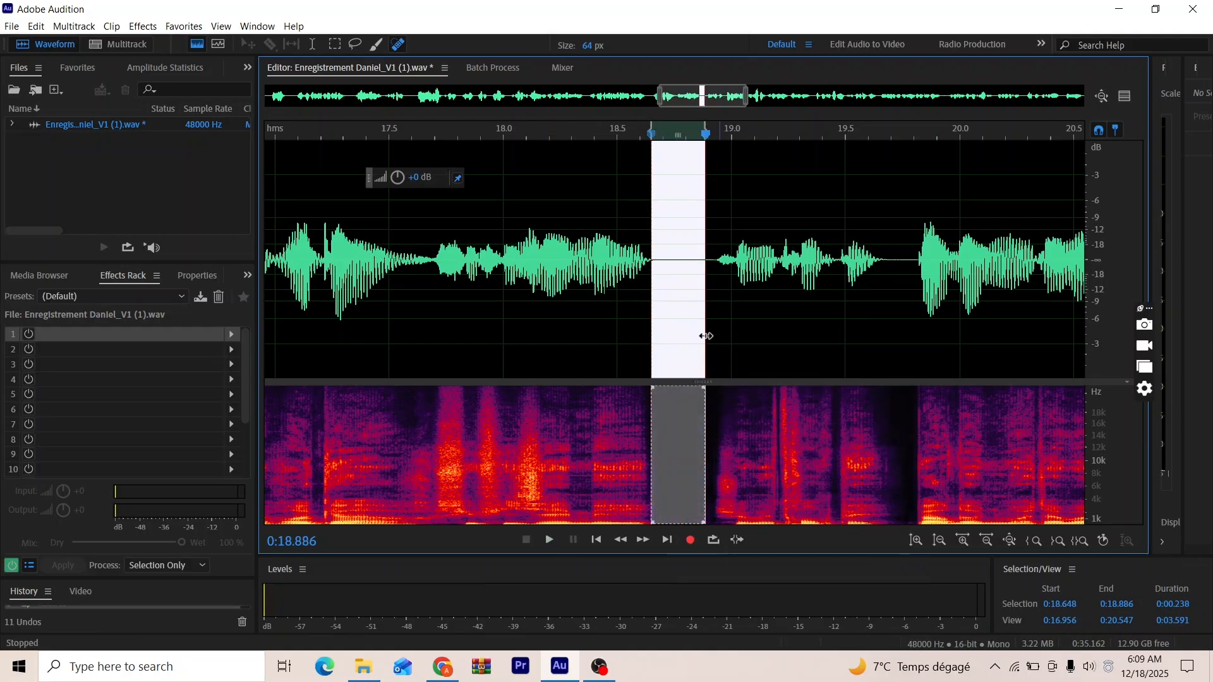
left_click(694, 331)
Silence the faint noise between about 29.00 and 29.28 seconds, then play the surrounding audio to check it.
scroll(663, 342, "down", 3)
scroll(929, 326, "right", 5)
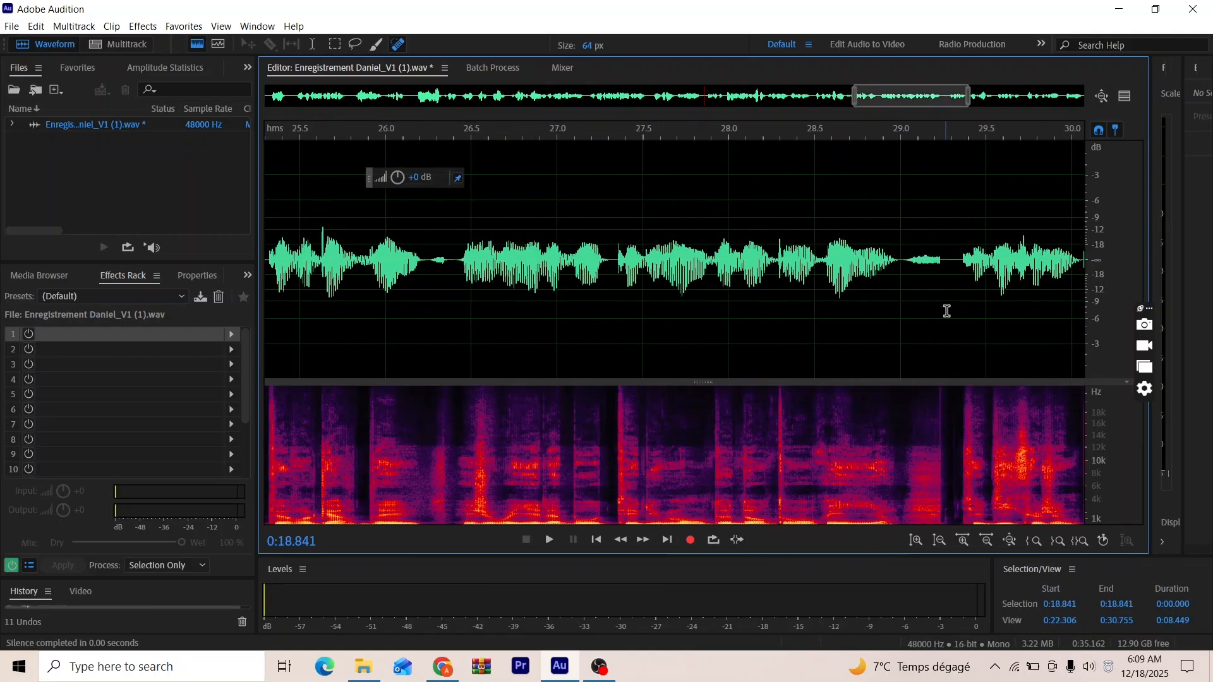
left_click_drag(947, 239, 901, 260)
key("space")
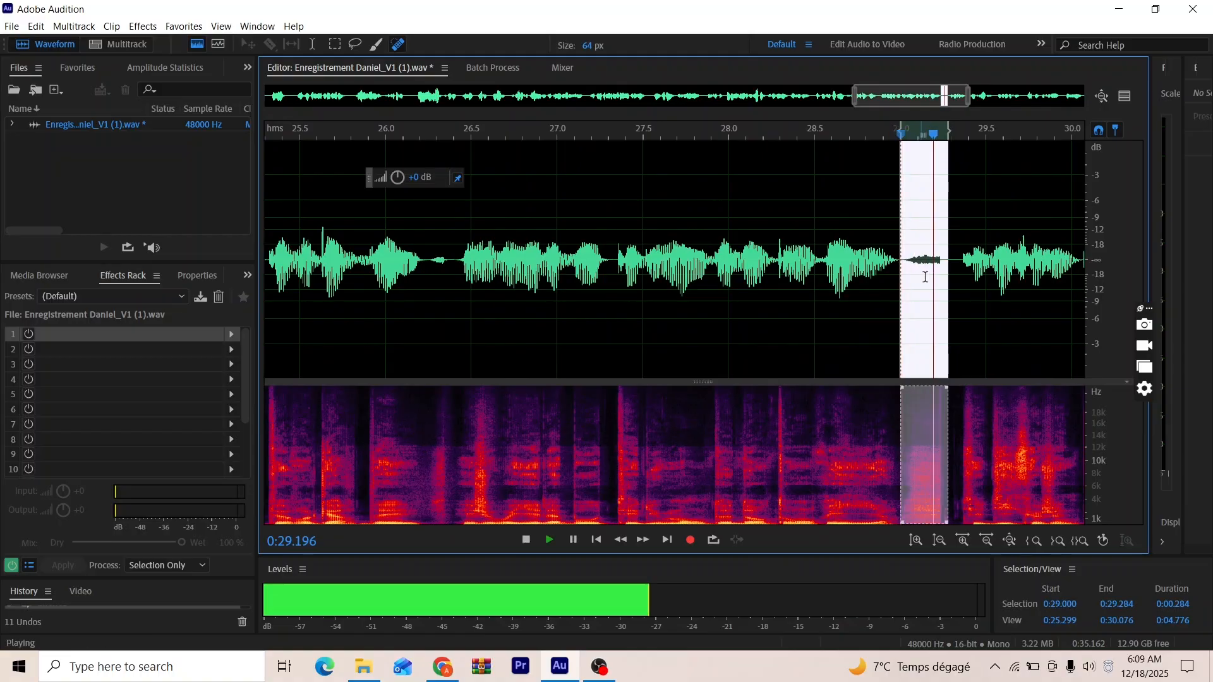
right_click(925, 277)
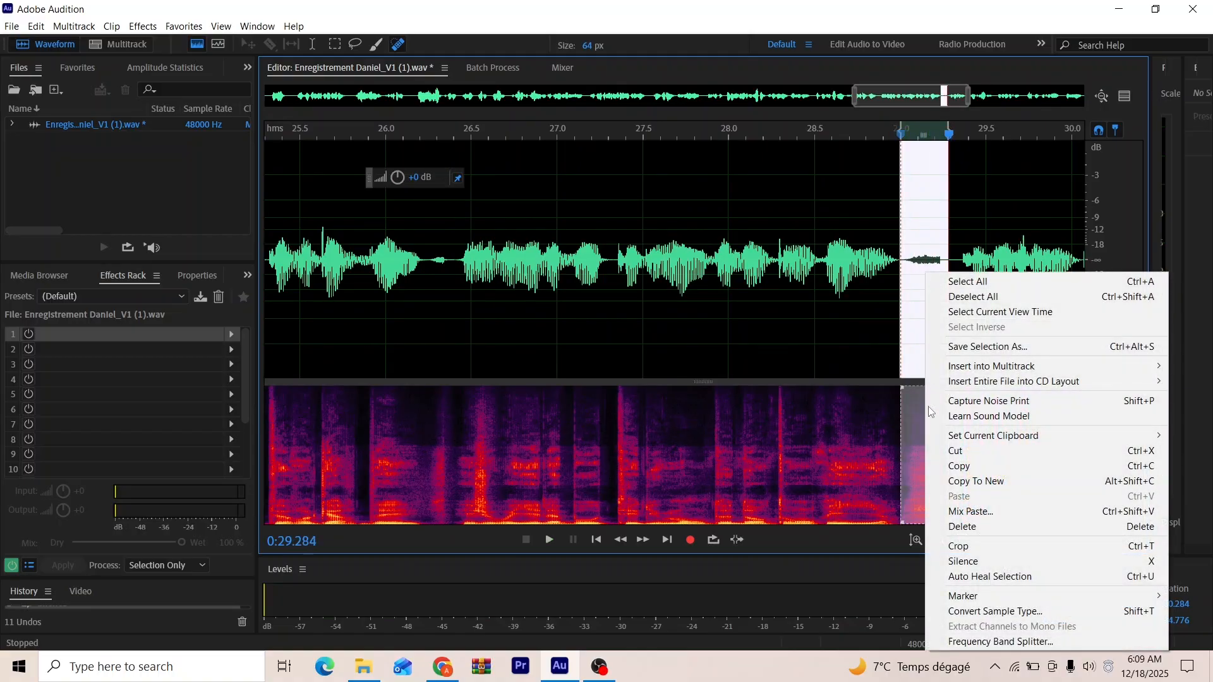
left_click(970, 561)
left_click(787, 284)
key("space")
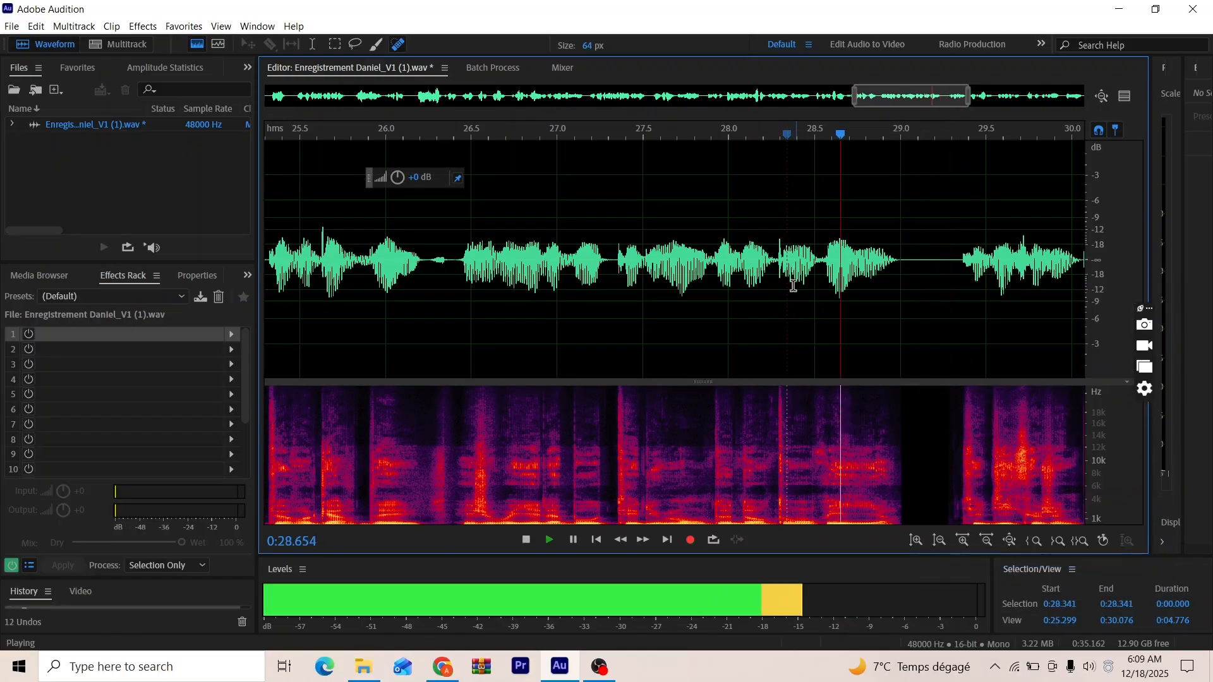
scroll(785, 302, "down", 3)
key("space")
Locate the faint noise after the 26-second mark by listening and silence the range from about 26.23 to 26.43 seconds.
scroll(658, 300, "up", 3)
left_click(630, 265)
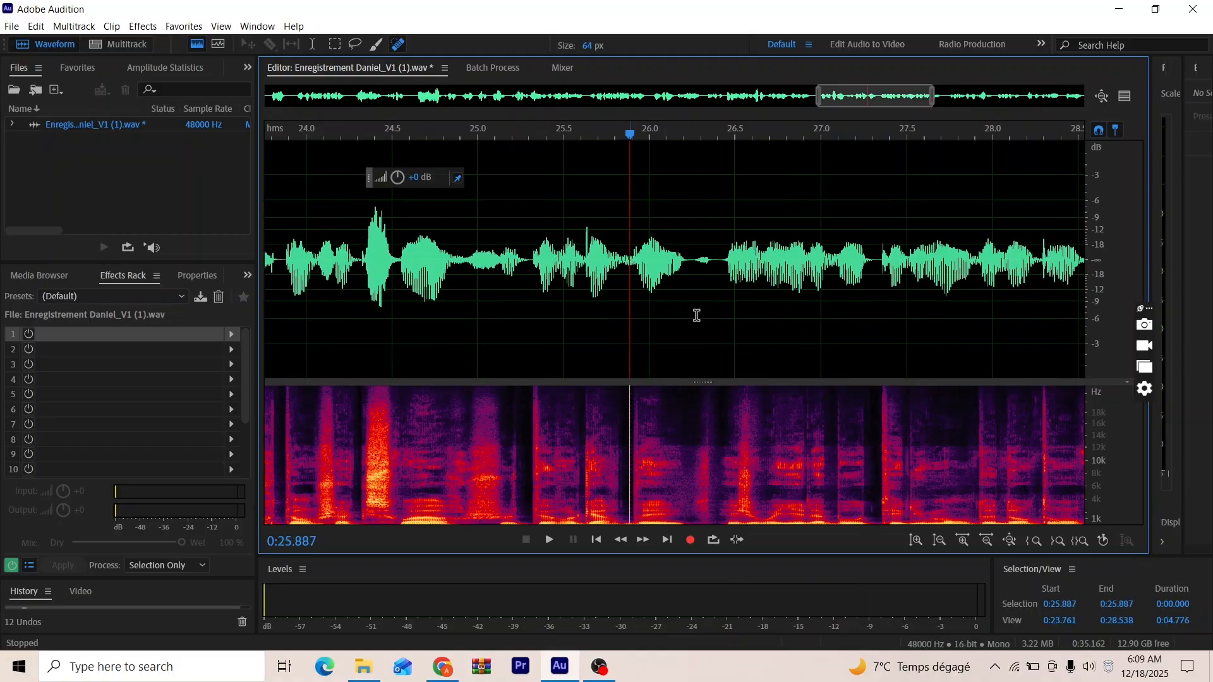
scroll(697, 316, "up", 3)
key("space")
key("space")
left_click(651, 265)
key("space")
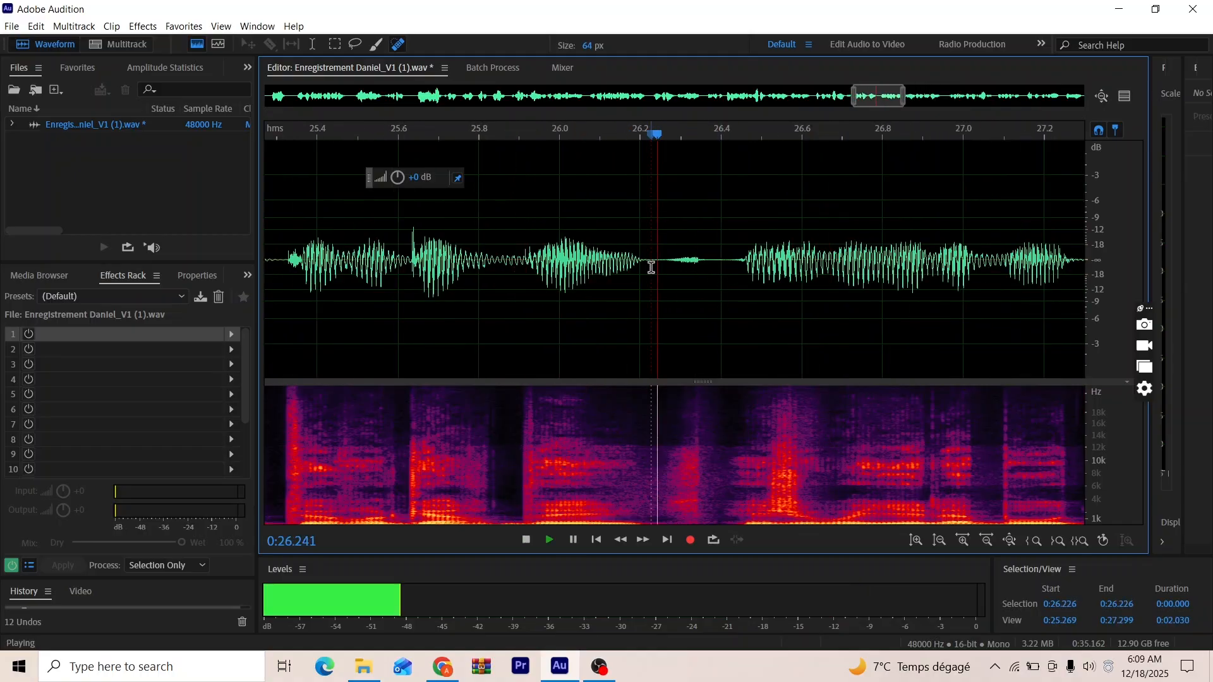
left_click_drag(651, 268, 732, 285)
right_click(676, 261)
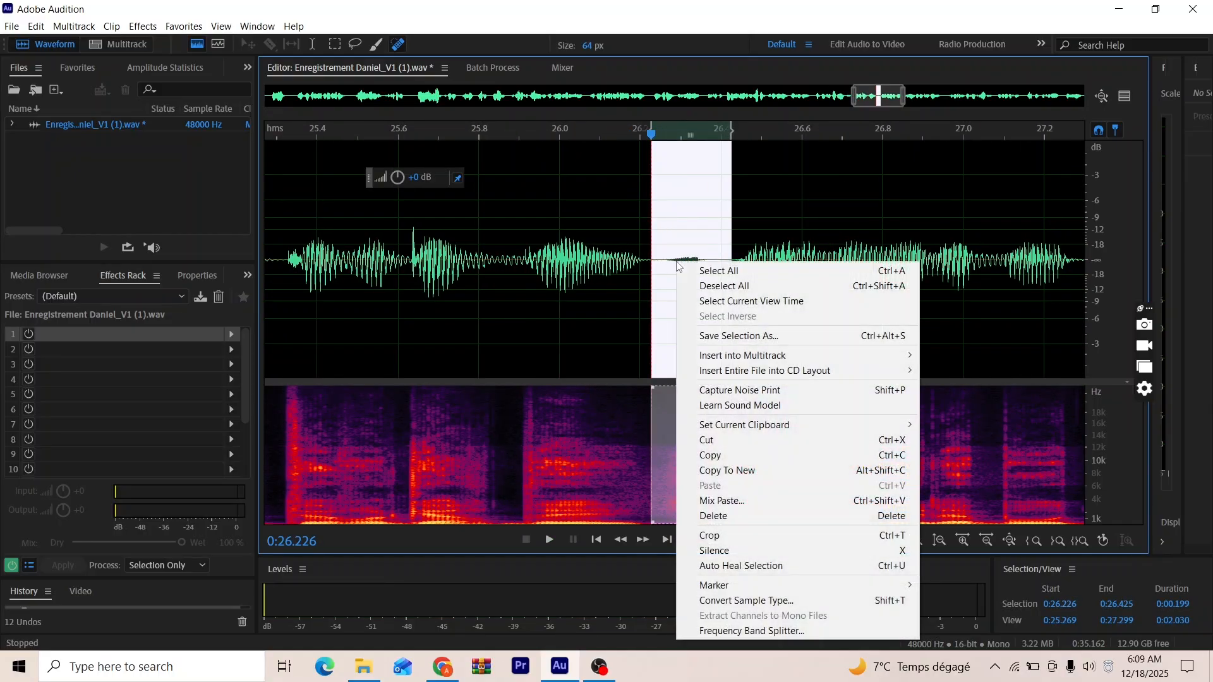
left_click(715, 550)
left_click(715, 329)
Paint over the faint noise in the pause at about 23.5 seconds in the spectrogram with the Spot Healing Brush.
scroll(714, 328, "down", 3)
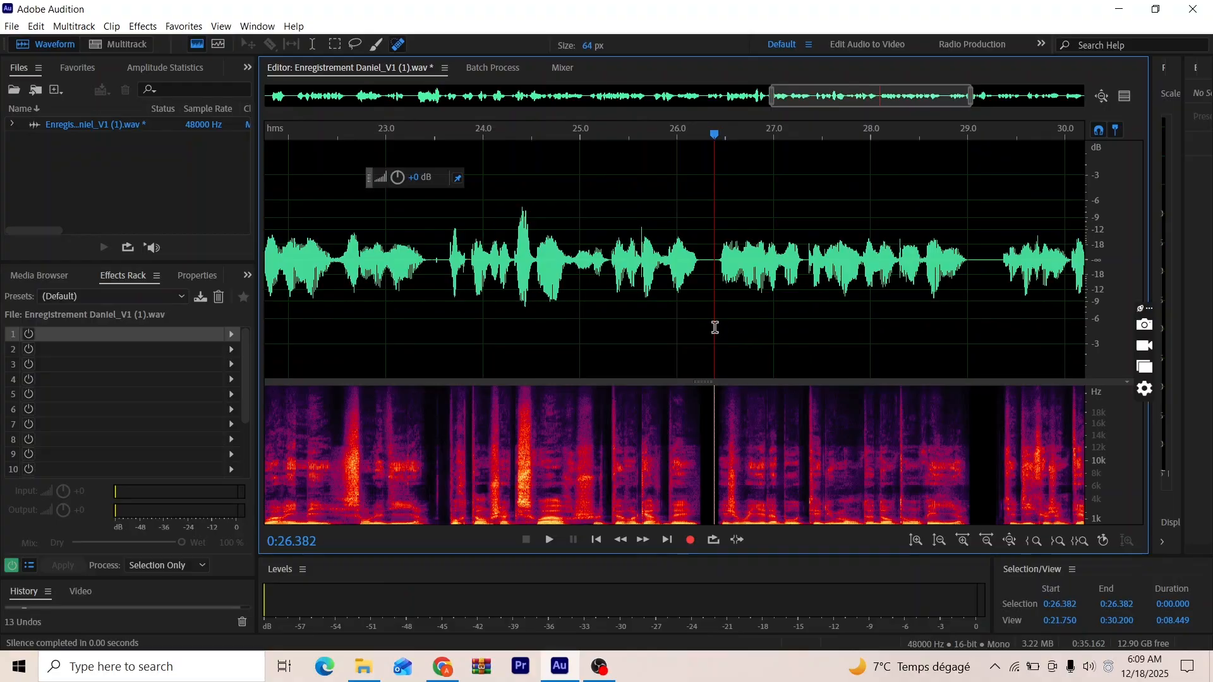
left_click(621, 265)
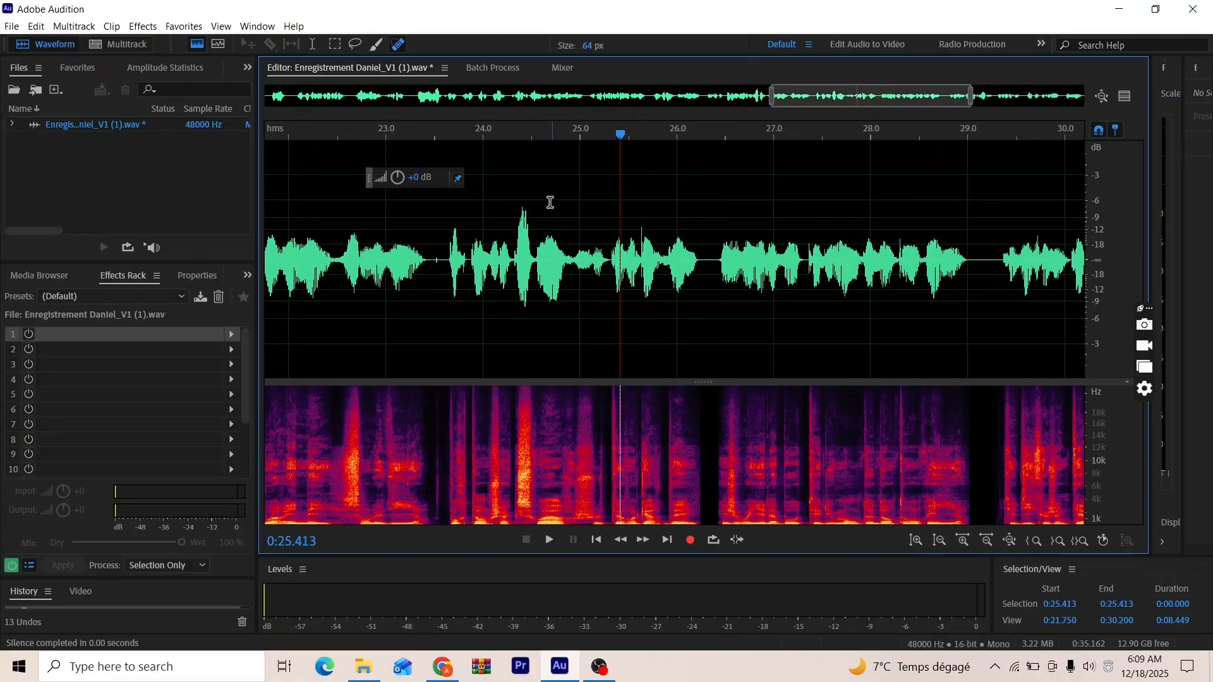
left_click(396, 48)
scroll(398, 319, "up", 1)
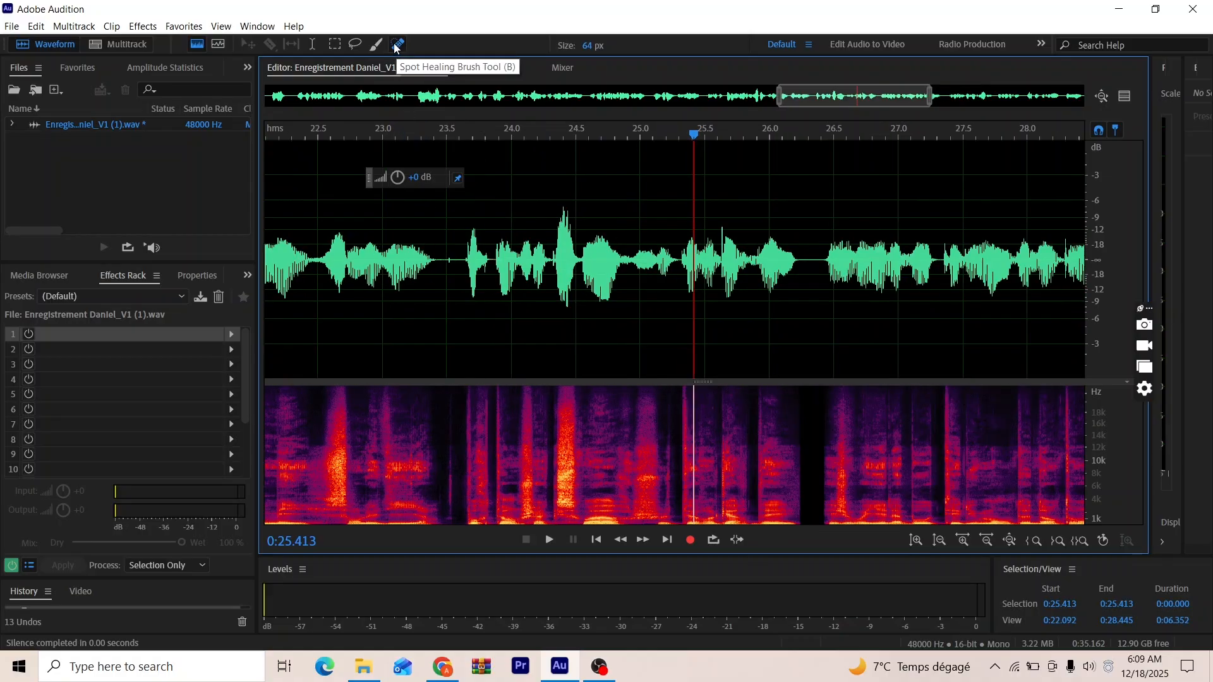
left_click(424, 230)
scroll(425, 266, "up", 5)
left_click_drag(530, 518, 521, 397)
left_click_drag(511, 501, 499, 349)
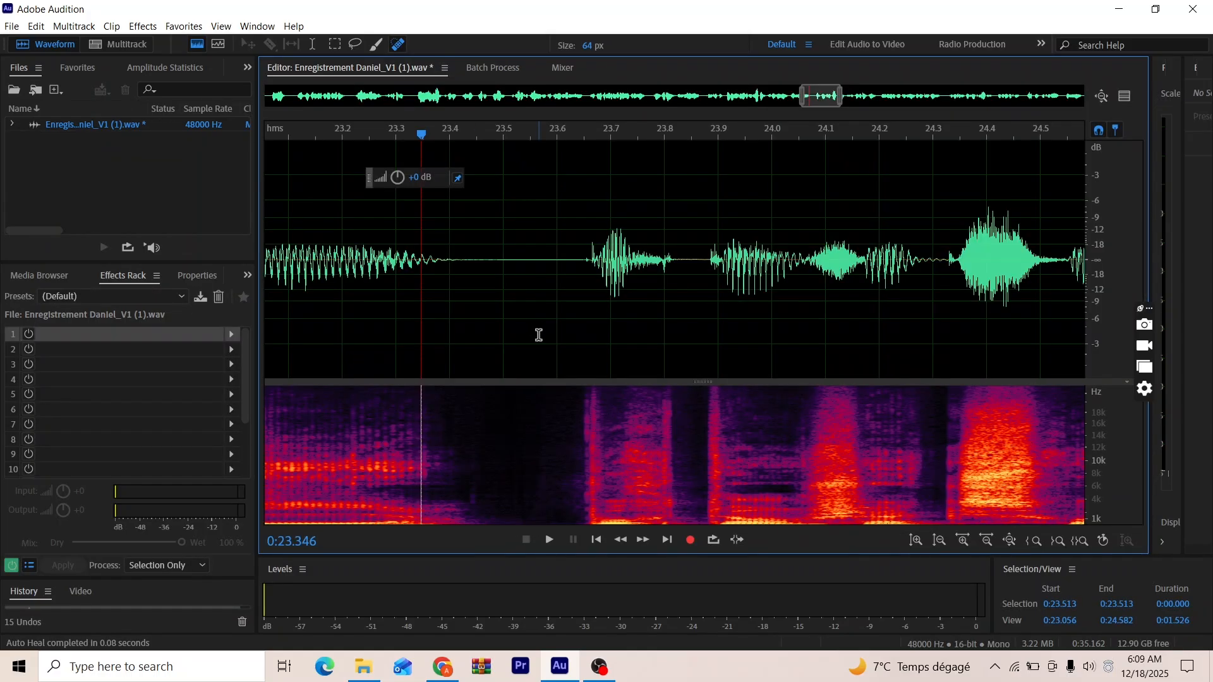
Listen to the passage around 25.5 seconds and heal the small spectral noise at about 25.6 seconds.
scroll(615, 379, "down", 7)
scroll(717, 482, "up", 6)
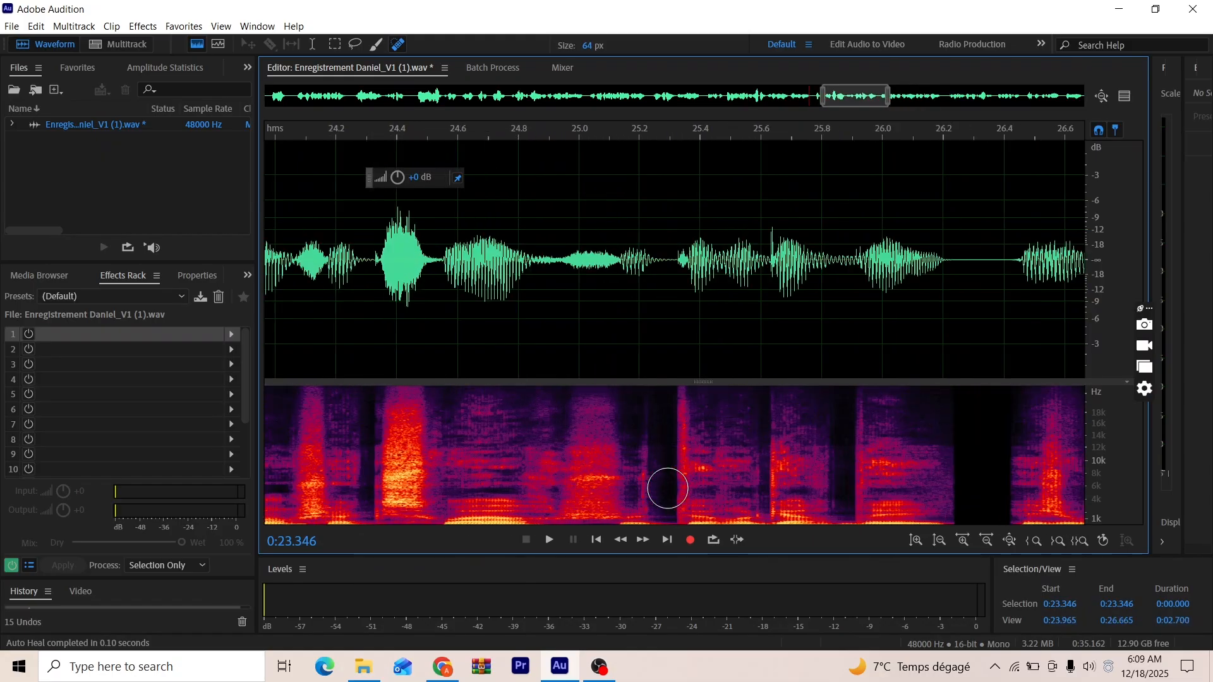
left_click(710, 328)
key("space")
key("space")
scroll(778, 471, "up", 6)
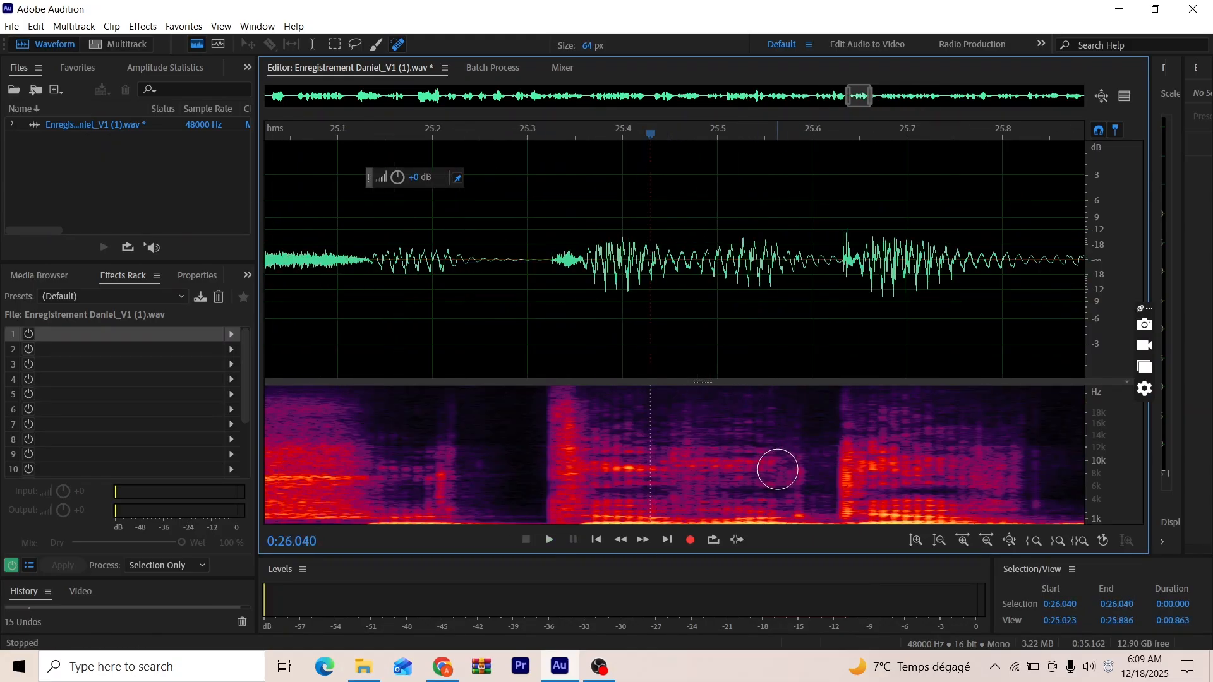
left_click_drag(816, 447, 814, 490)
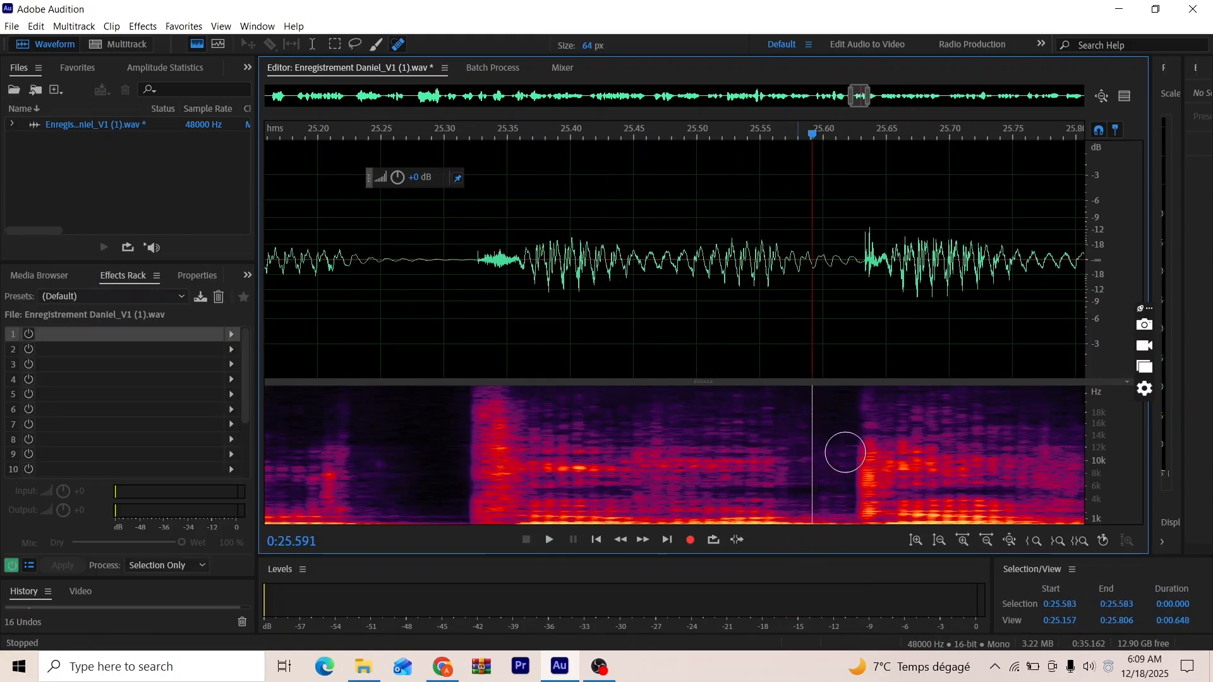
Play the opening of the recording and heal the noises in the pause between about 0.85 and 1.05 seconds.
scroll(888, 398, "down", 14)
scroll(551, 352, "down", 3)
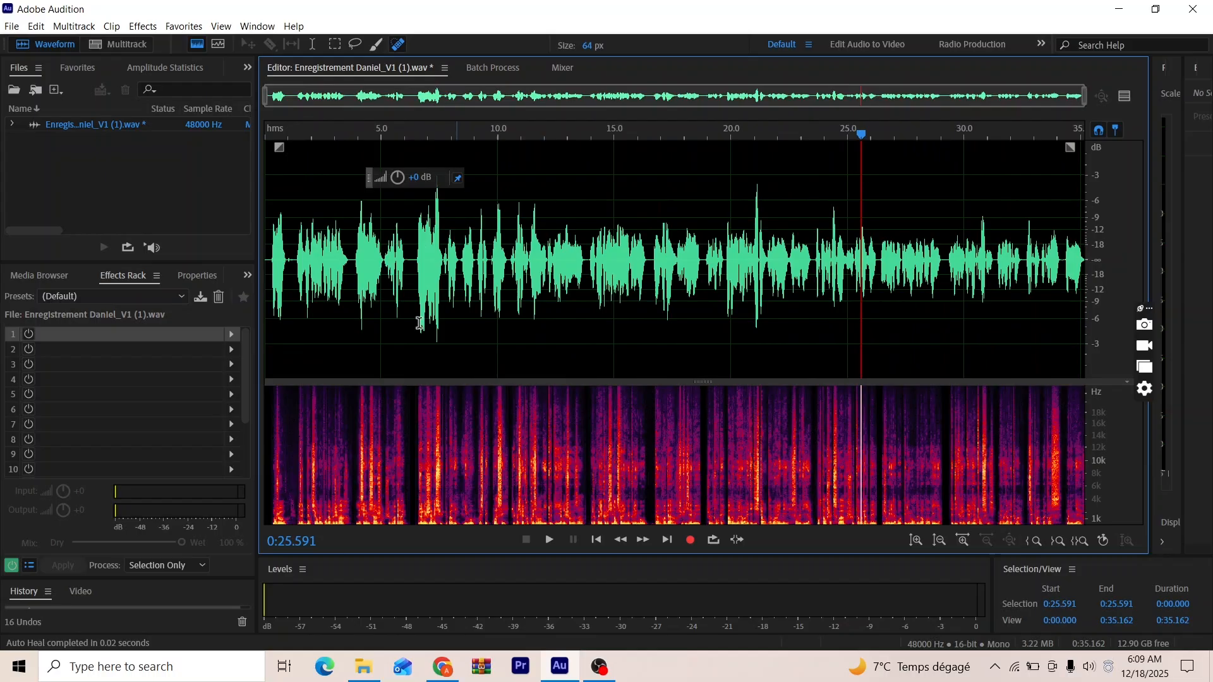
left_click(314, 279)
left_click(279, 303)
scroll(275, 308, "up", 6)
key("space")
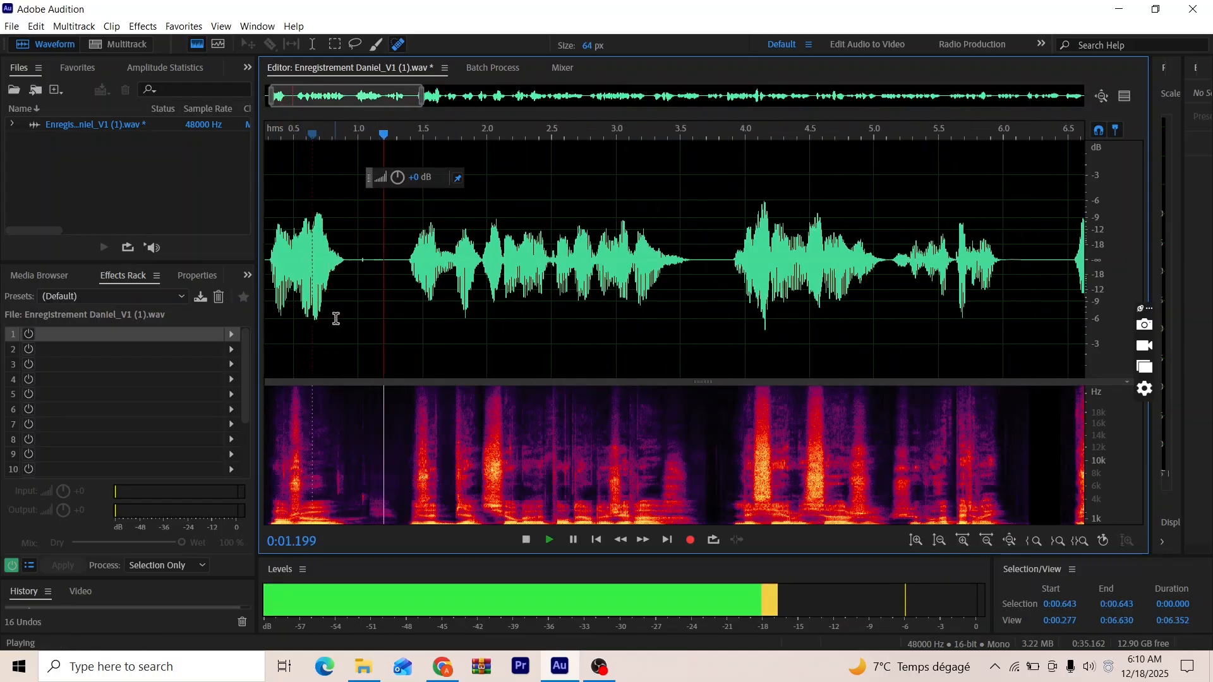
scroll(335, 320, "up", 3)
key("space")
mouse_move(402, 487)
left_mouse_down()
mouse_move(404, 519)
mouse_move(405, 505)
left_mouse_up()
left_click_drag(400, 398, 404, 367)
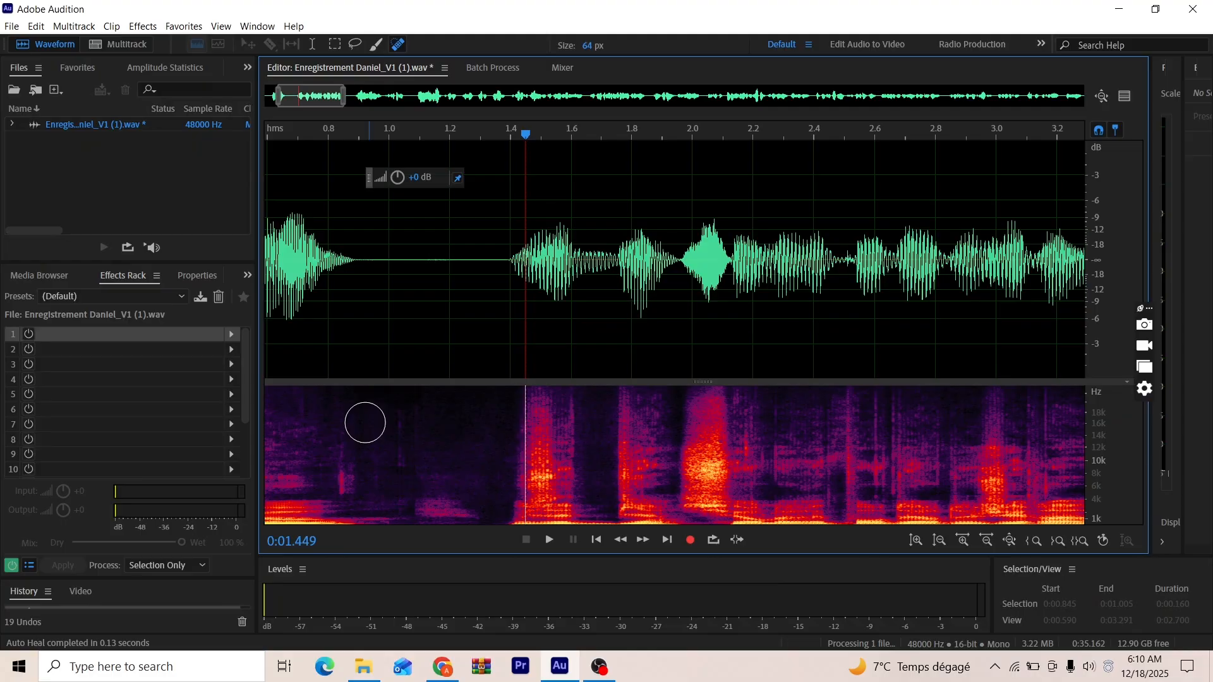
mouse_move(345, 460)
left_mouse_down()
mouse_move(339, 510)
mouse_move(407, 408)
left_mouse_up()
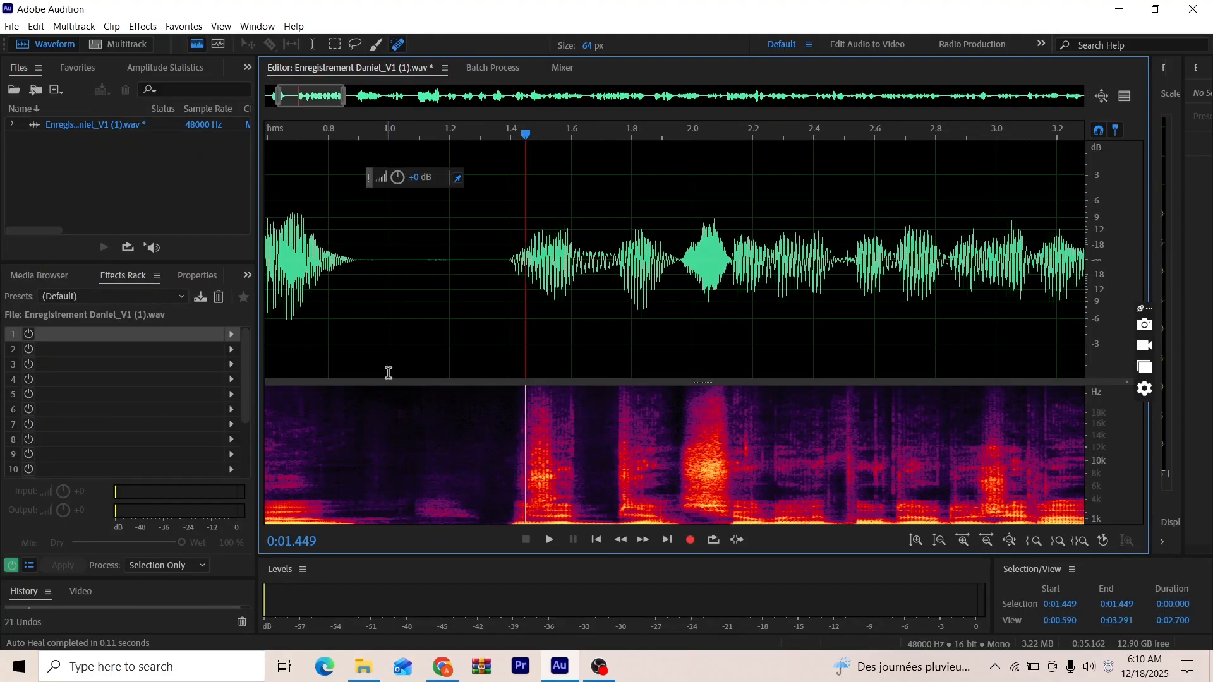
Play the passage from 1.4 to 3.5 seconds and heal the vertical noise streaks at about 3.11 and 3.16 seconds.
key("space")
scroll(410, 403, "down", 2)
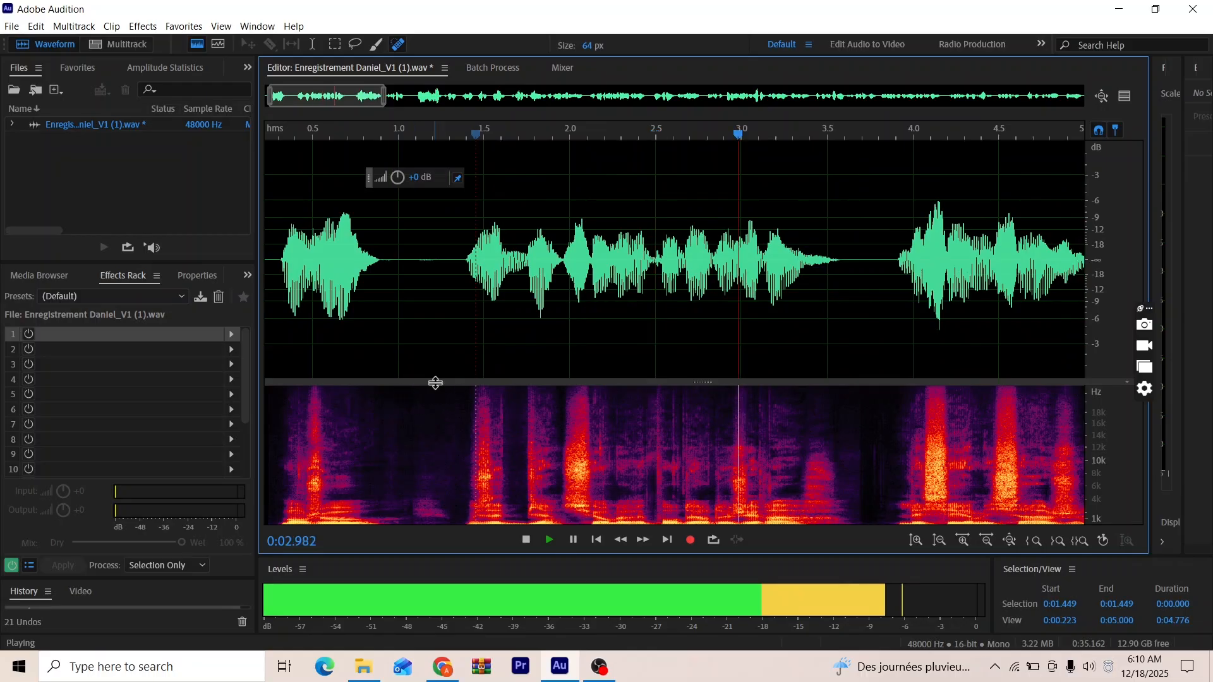
left_click(619, 311)
key("space")
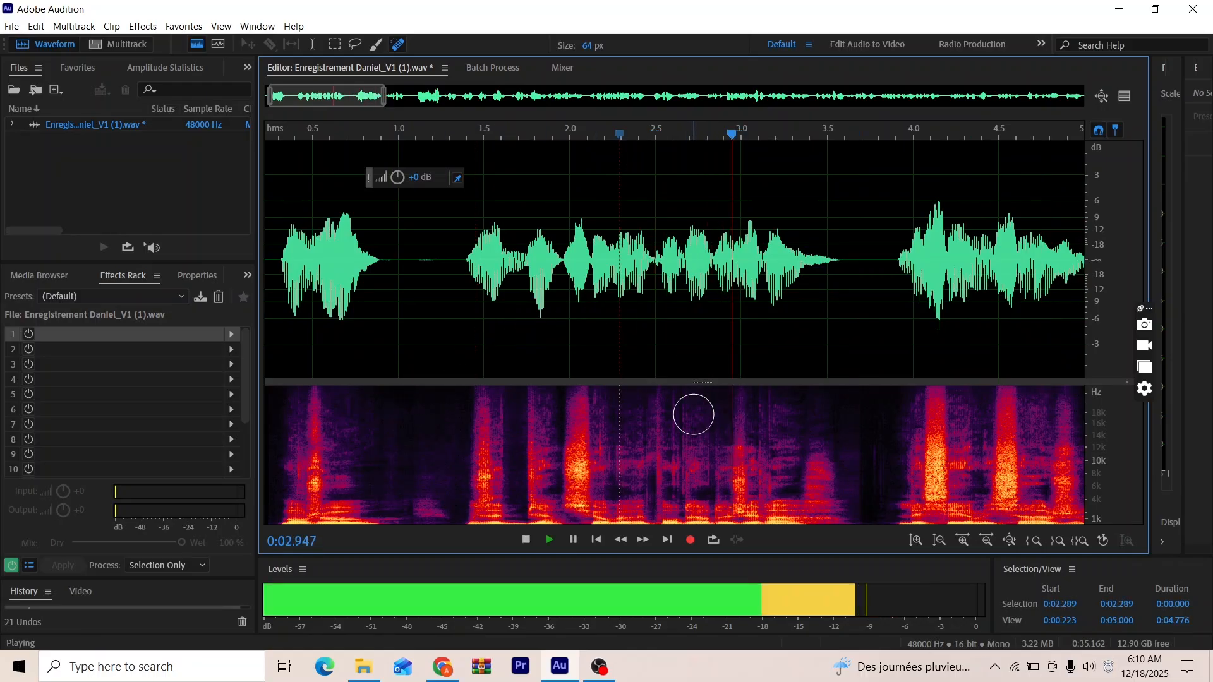
key("space")
scroll(780, 499, "up", 3)
scroll(779, 499, "up", 3)
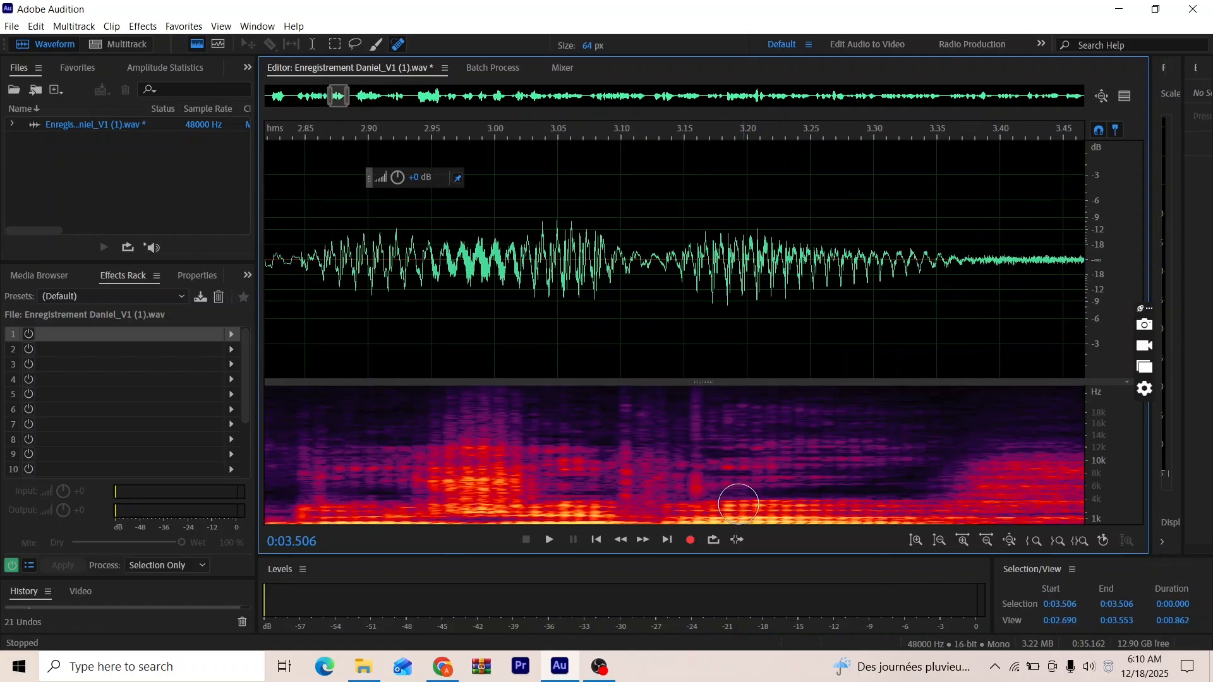
left_click_drag(701, 502, 700, 378)
left_click_drag(635, 505, 638, 403)
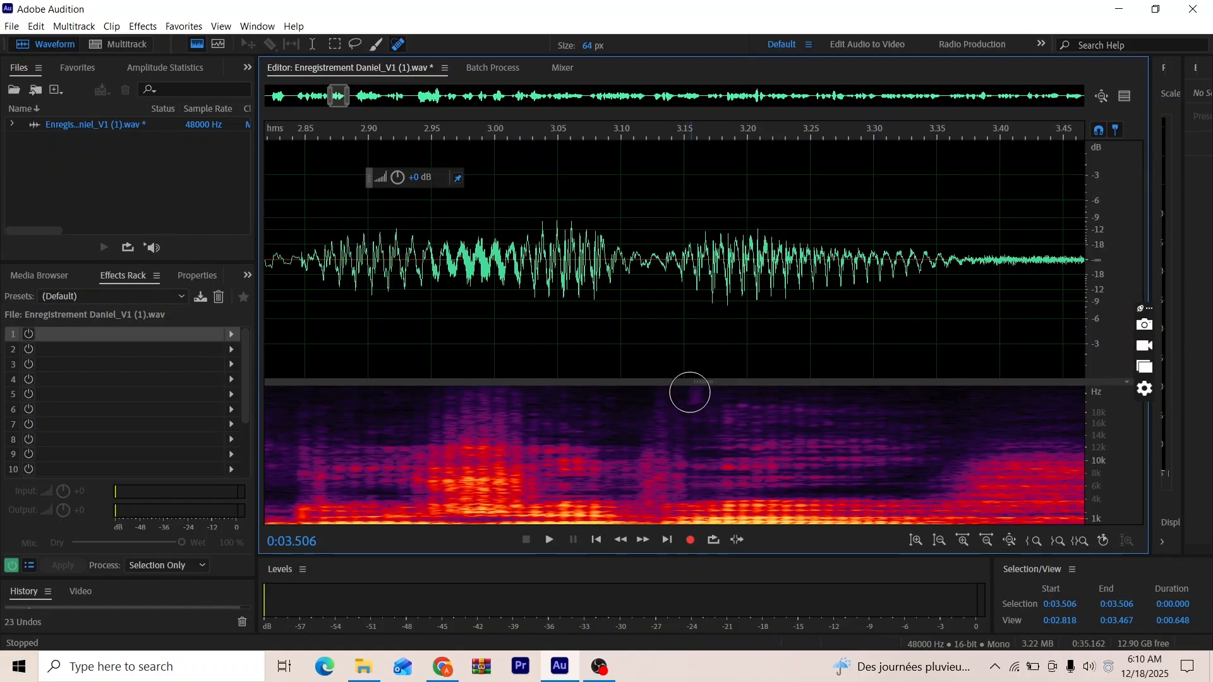
left_click(690, 386)
scroll(728, 414, "down", 5)
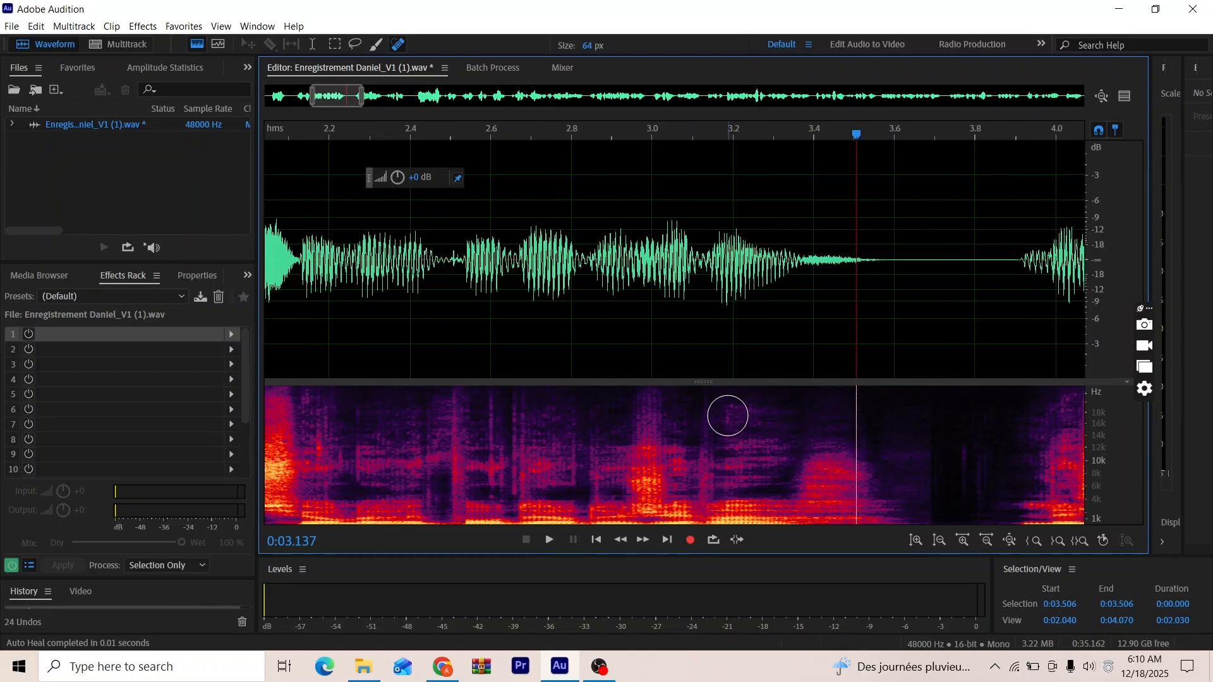
Heal the vertical noise streak at about 2.6 seconds in the spectrogram.
scroll(506, 417, "up", 3)
left_click_drag(606, 487, 619, 365)
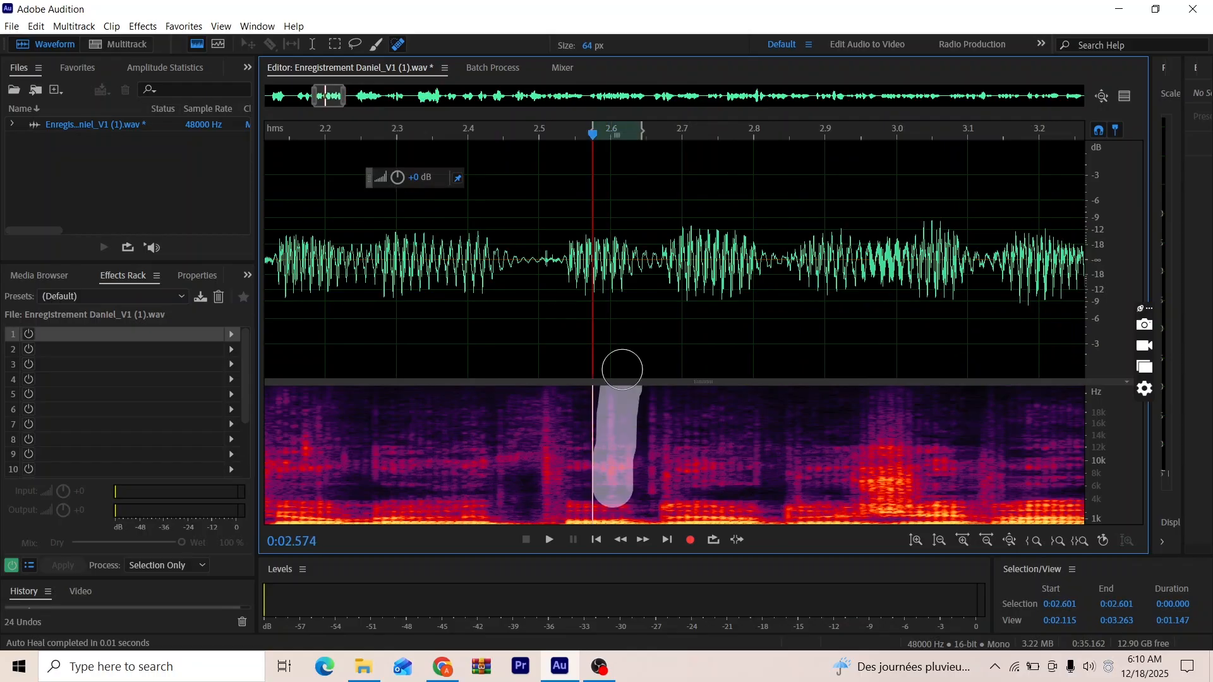
scroll(698, 310, "down", 3)
left_click(636, 285)
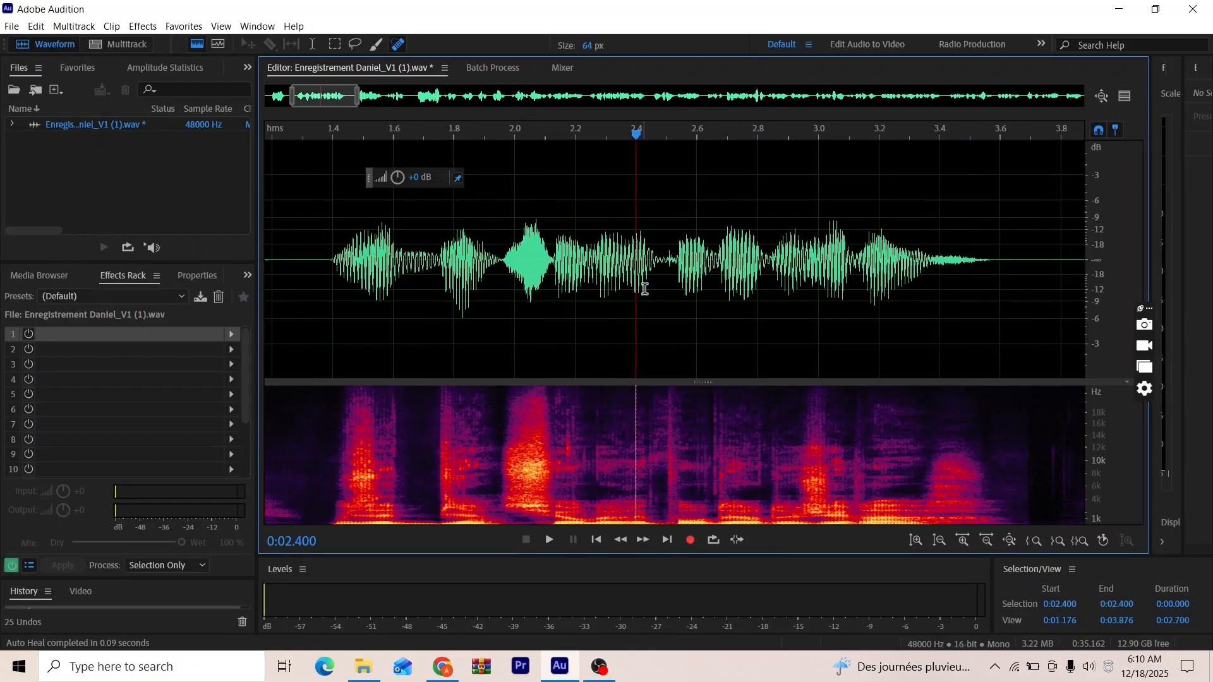
Show the whole recording, play the cleaned audio from the start and return the playhead to the beginning.
scroll(722, 282, "down", 5)
scroll(722, 282, "down", 3)
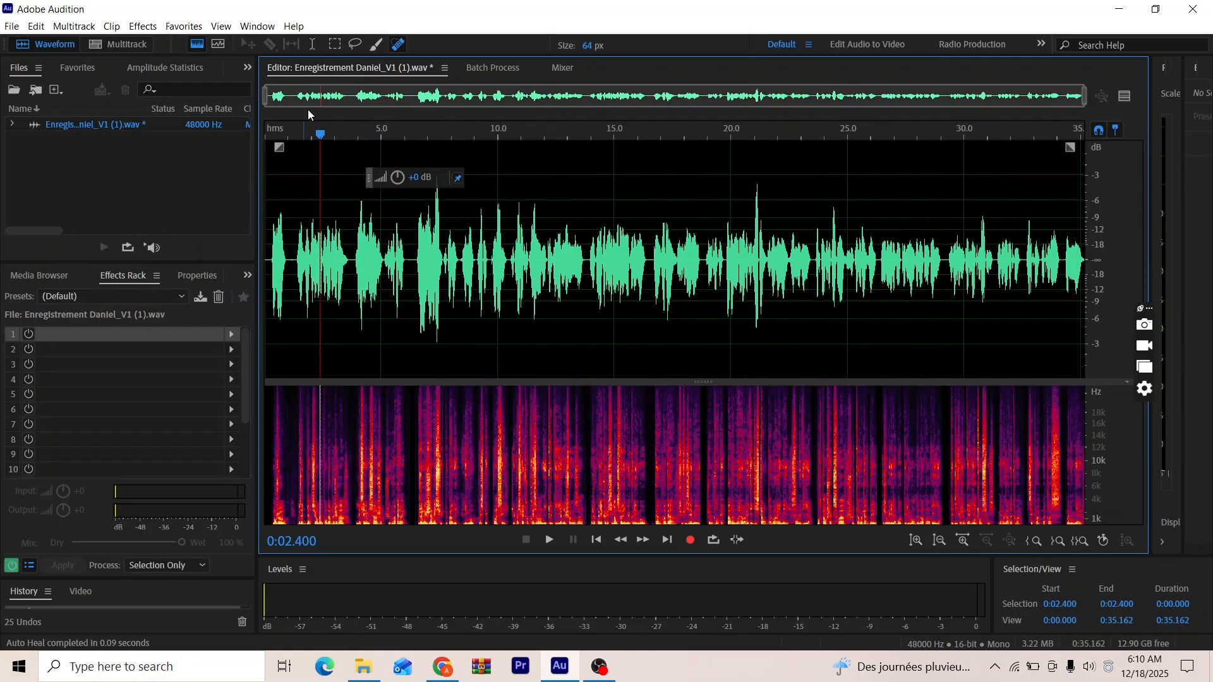
left_click(238, 153)
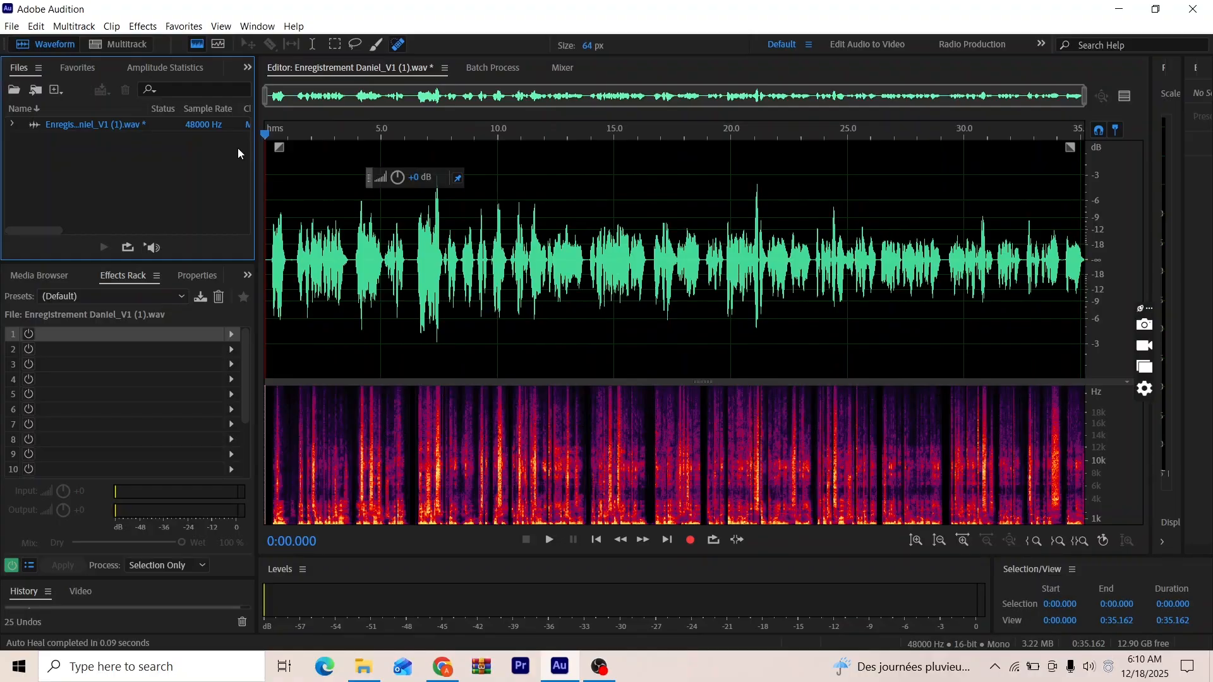
left_click(265, 135)
key("space")
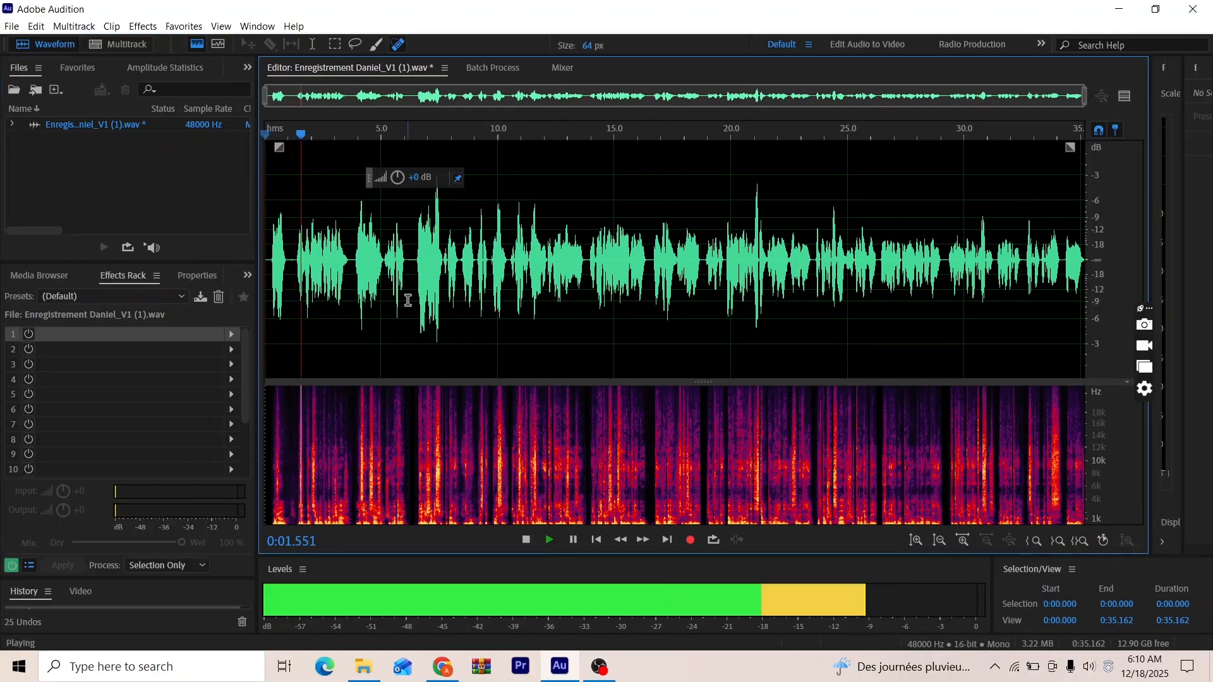
key("space")
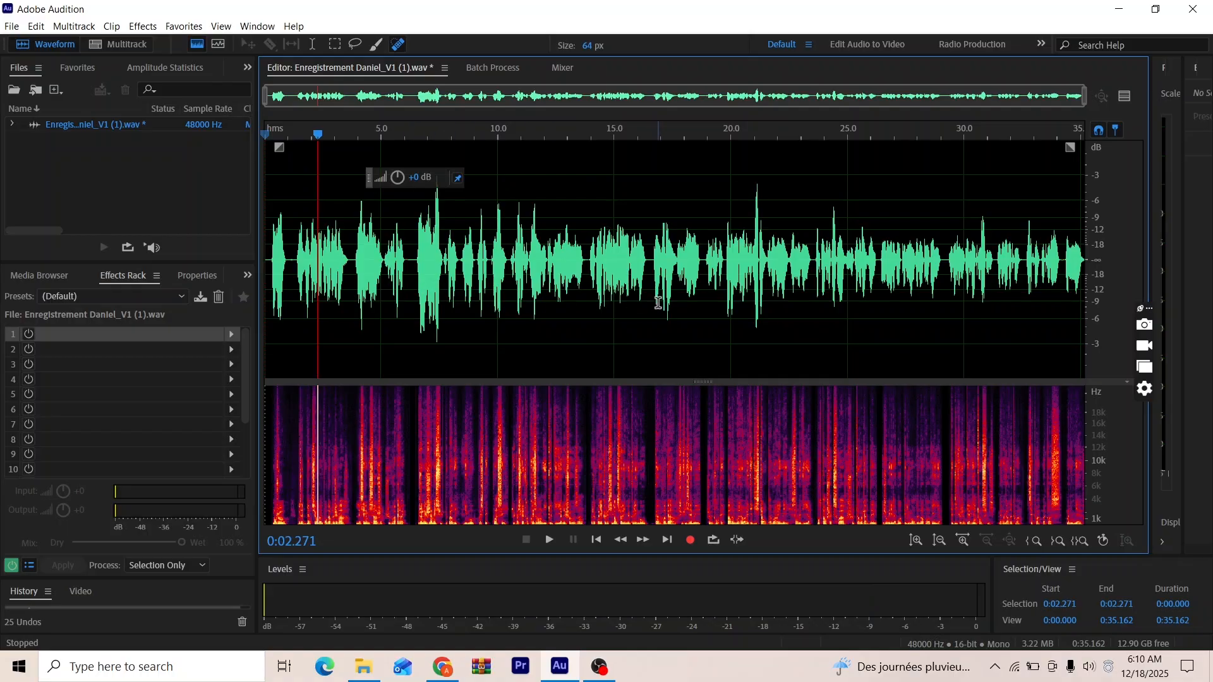
key("Home")
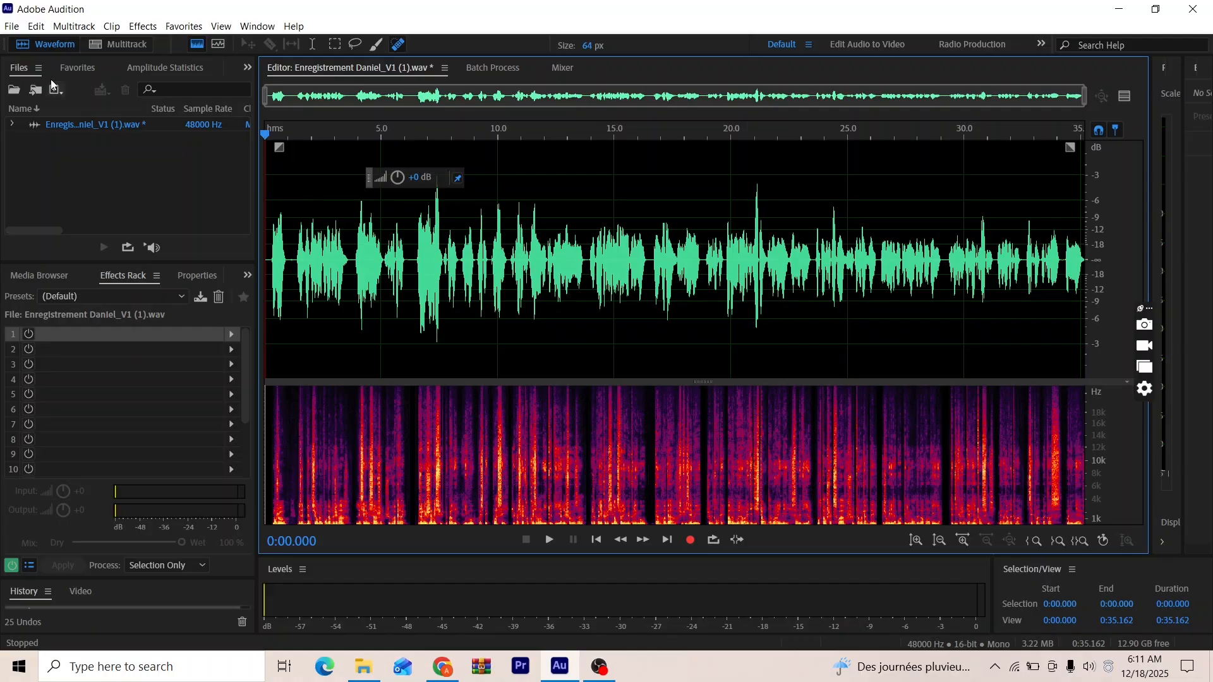
Open the file export settings for the recording and name the exported file "Audio file".
left_click(12, 27)
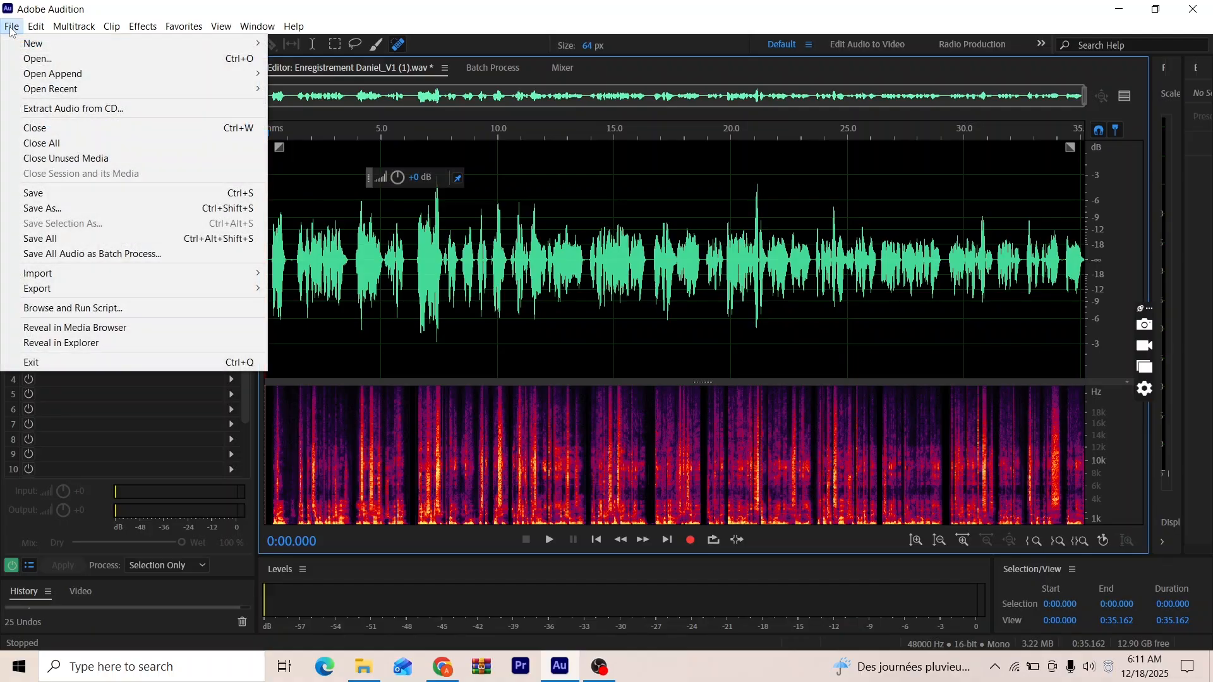
mouse_move(110, 290)
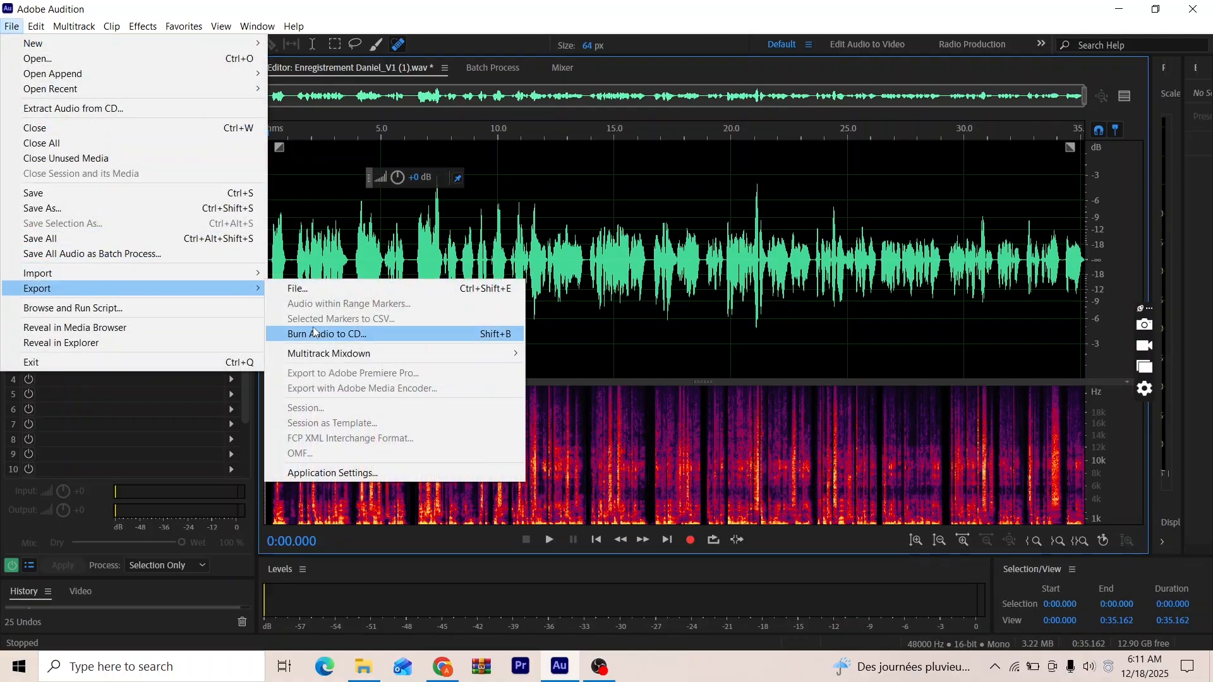
left_click(326, 288)
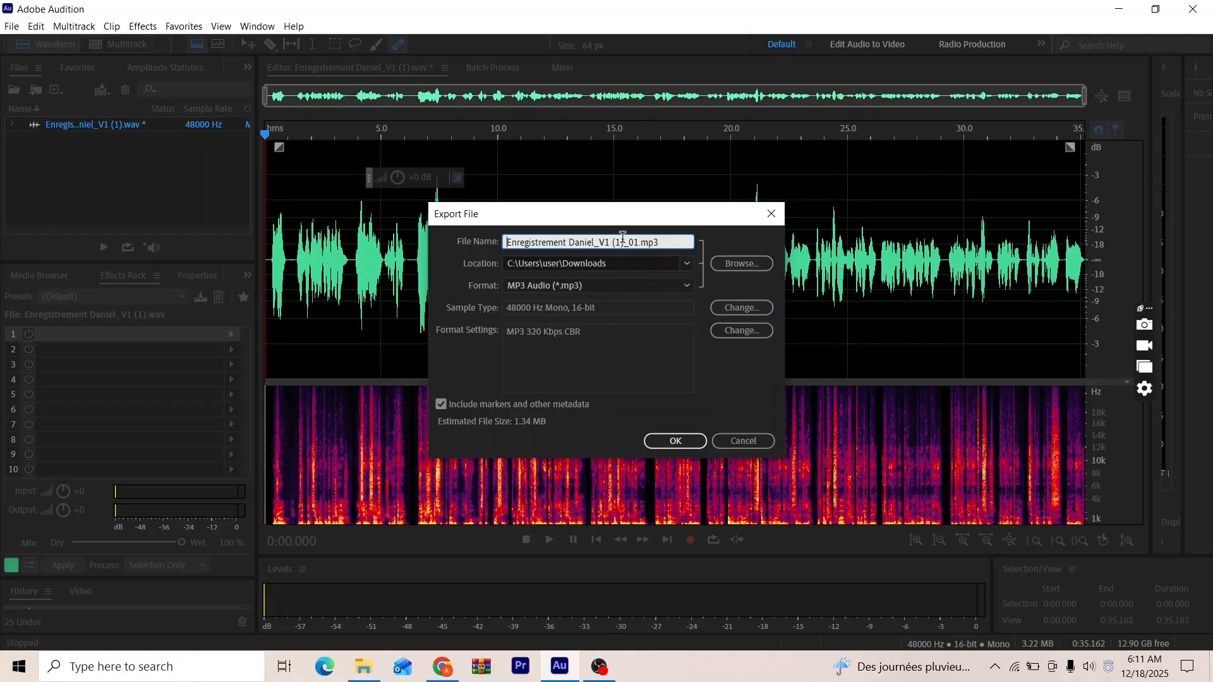
left_click_drag(639, 242, 442, 240)
key("BackSpace")
type("Audio file")
left_click(733, 382)
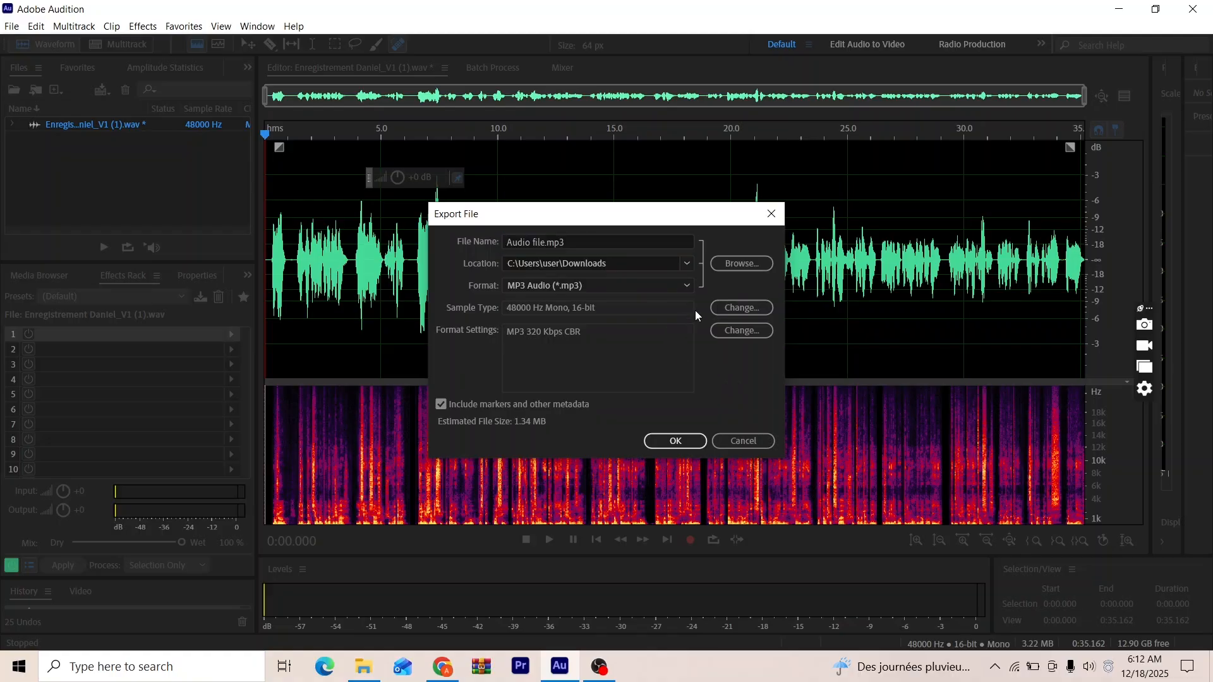
Set the export format to Wave PCM and export the file to the Downloads folder.
left_click(674, 286)
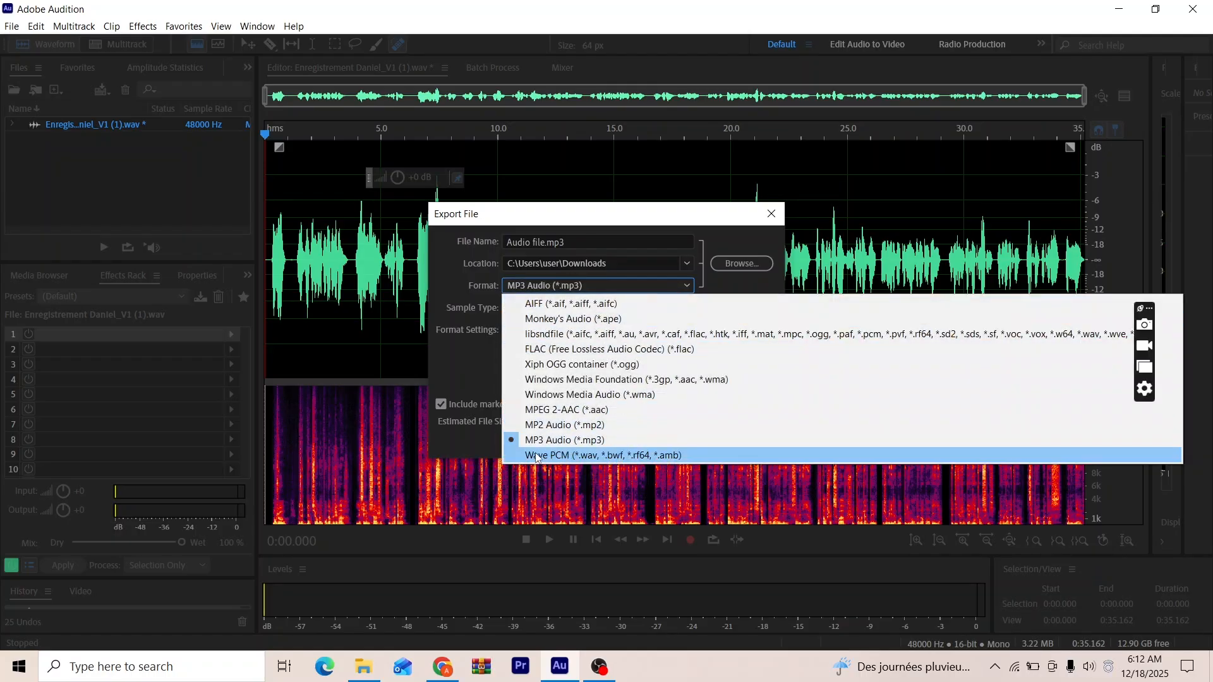
left_click(561, 457)
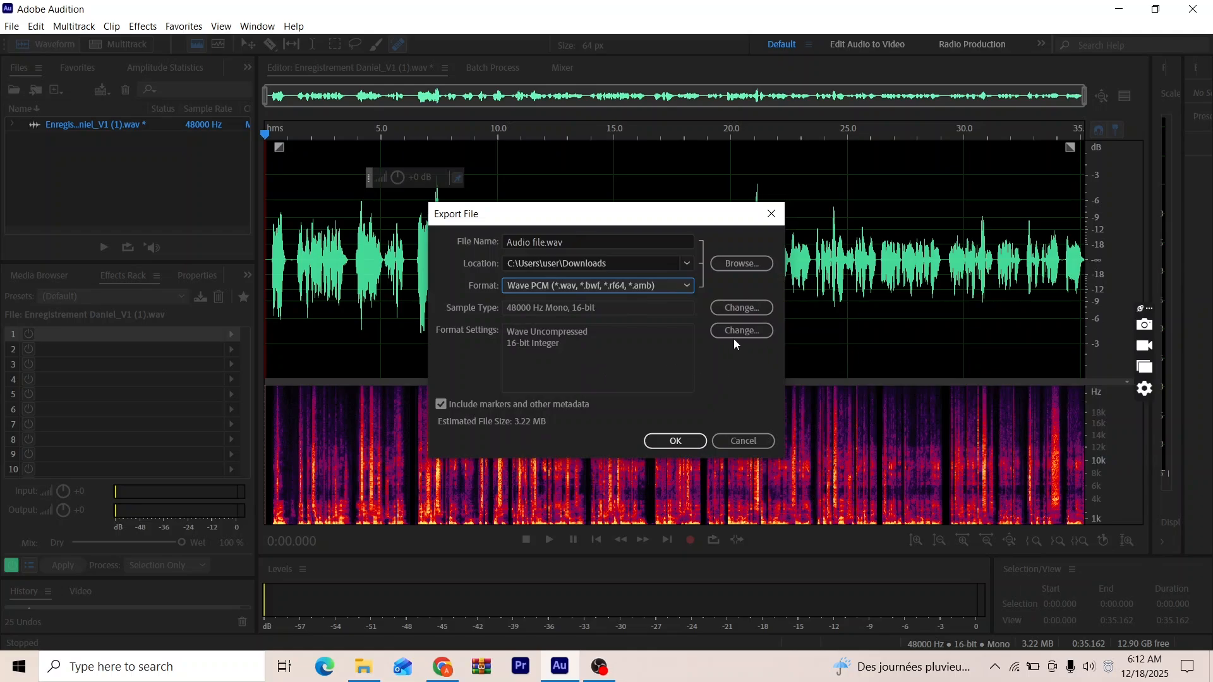
left_click(675, 439)
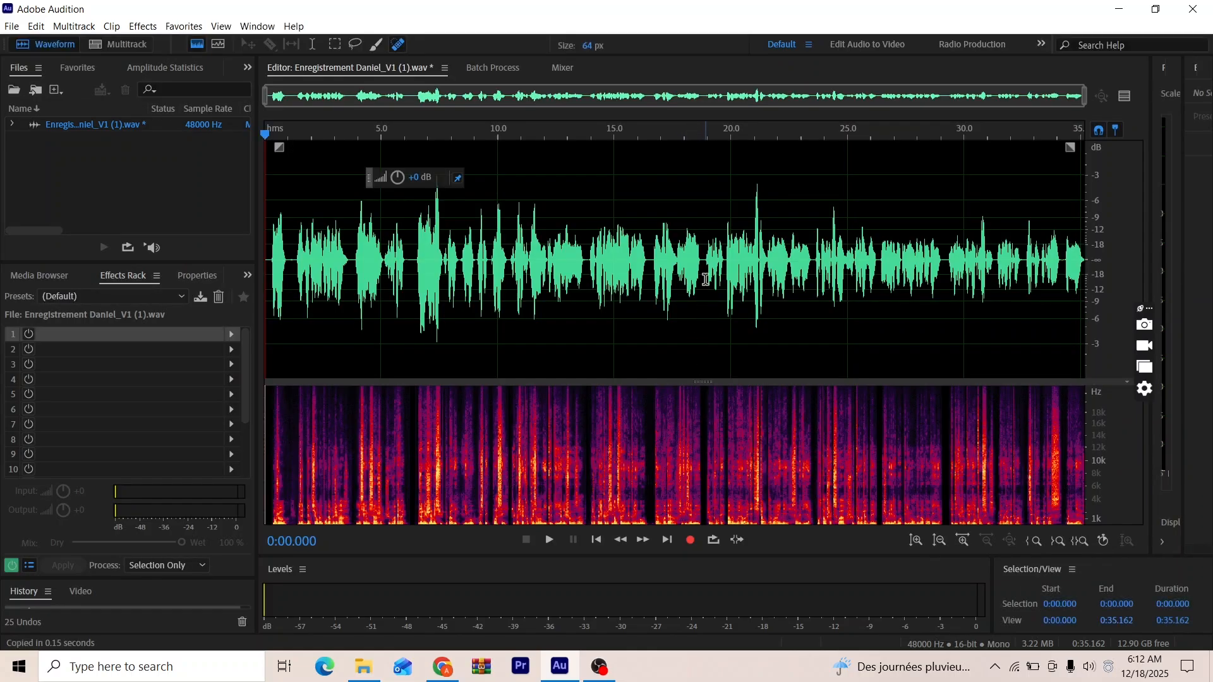